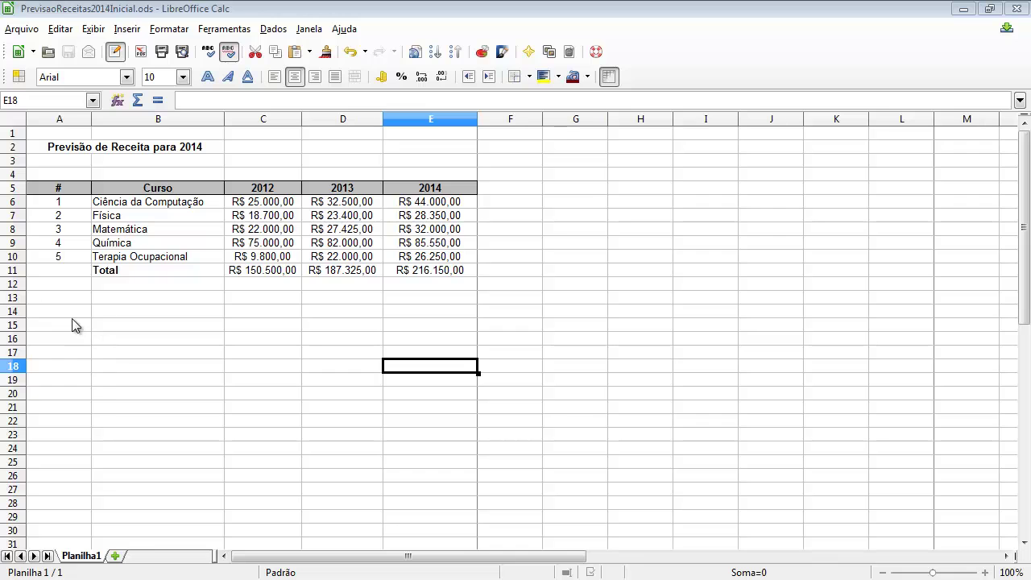
# - Start inserting a chart from cell A13 and move the chart wizard away from the new chart area
pyautogui.click(54, 301)
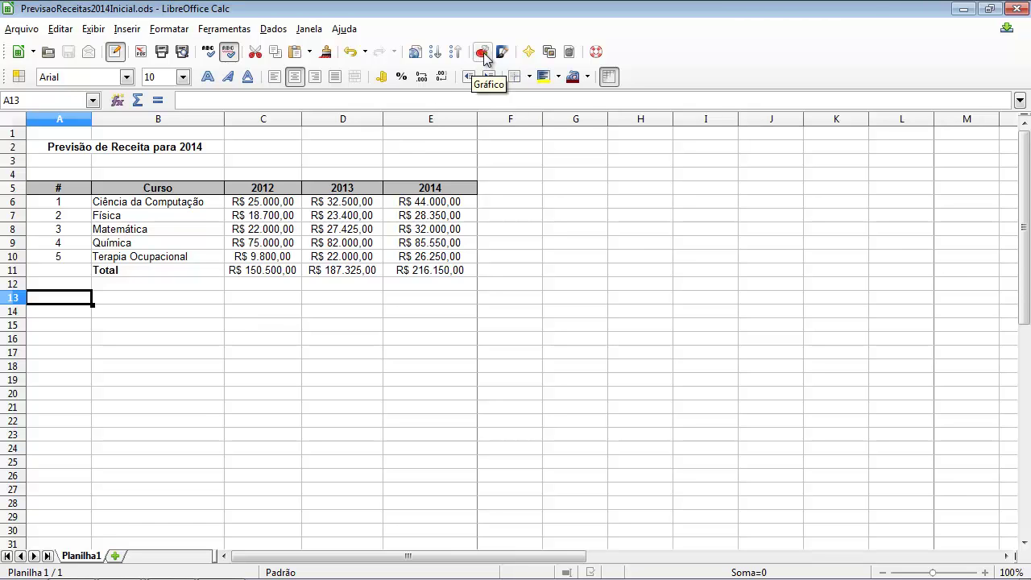
pyautogui.click(125, 29)
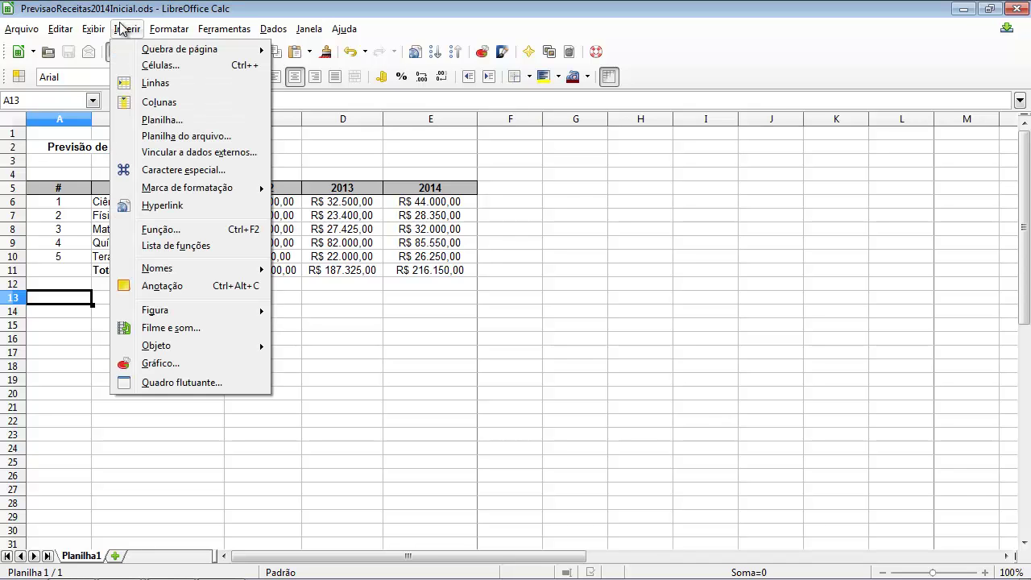
pyautogui.click(157, 363)
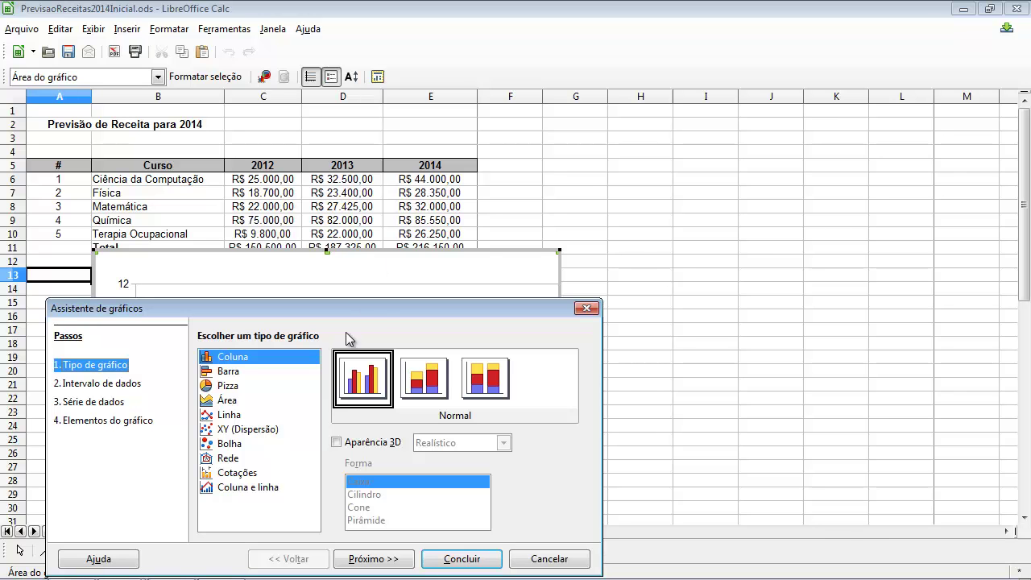
pyautogui.moveTo(375, 306); pyautogui.dragTo(742, 135)
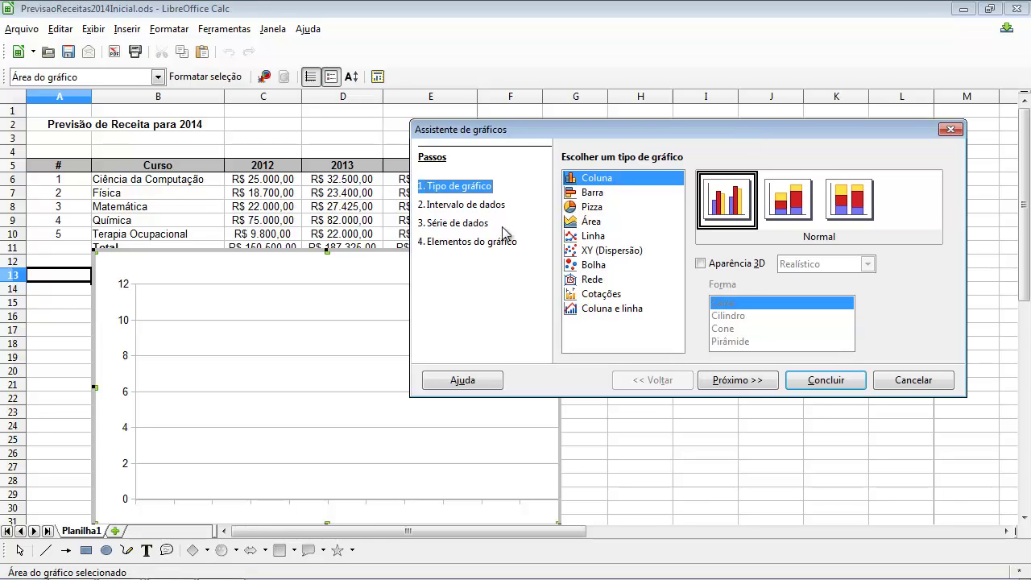
# - Examine the available chart types in the wizard, going from Barra through Coluna e linha and back to Cotações
pyautogui.click(598, 194)
pyautogui.click(596, 211)
pyautogui.click(596, 222)
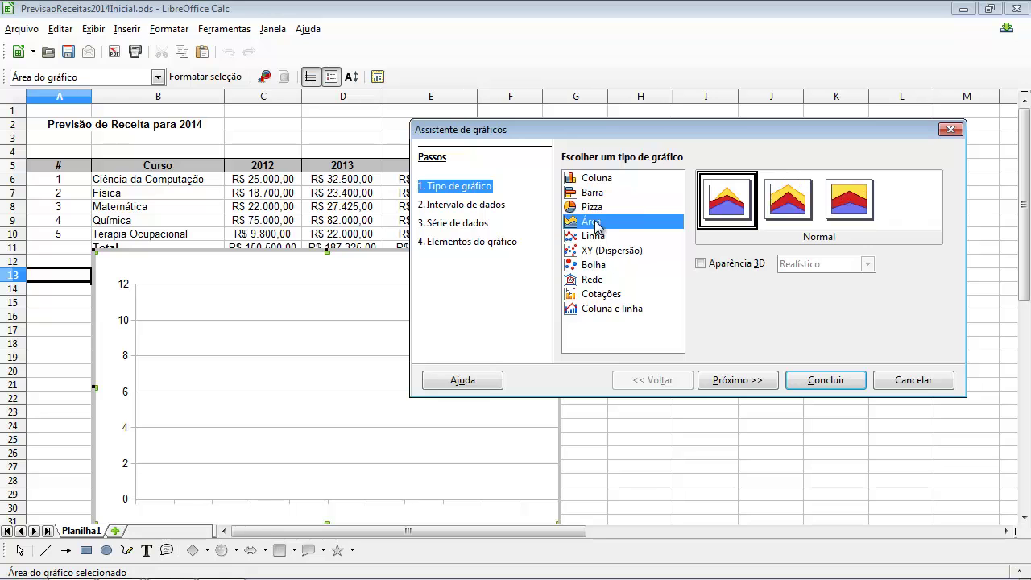
pyautogui.click(596, 235)
pyautogui.click(597, 250)
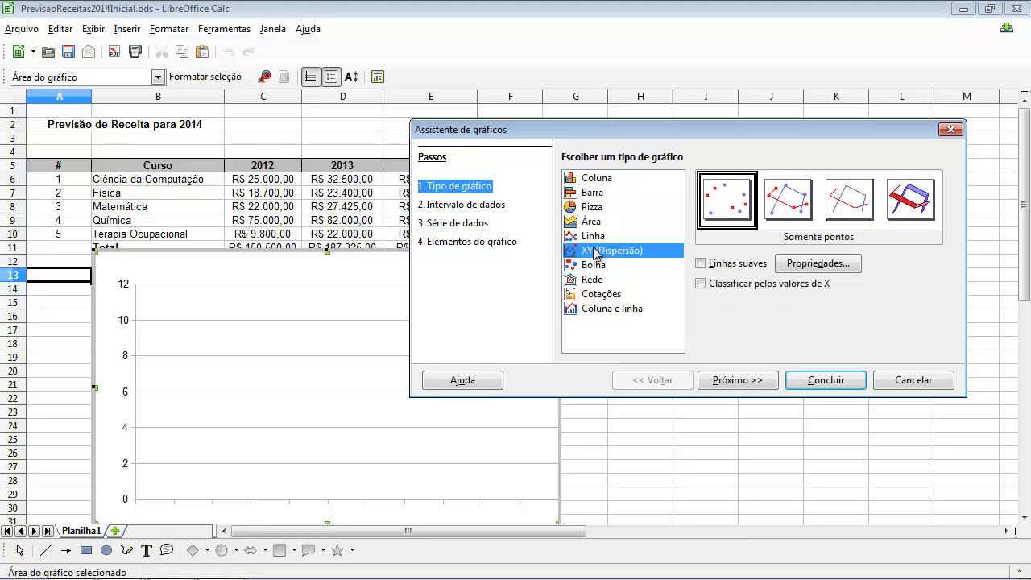
pyautogui.click(597, 269)
pyautogui.click(597, 280)
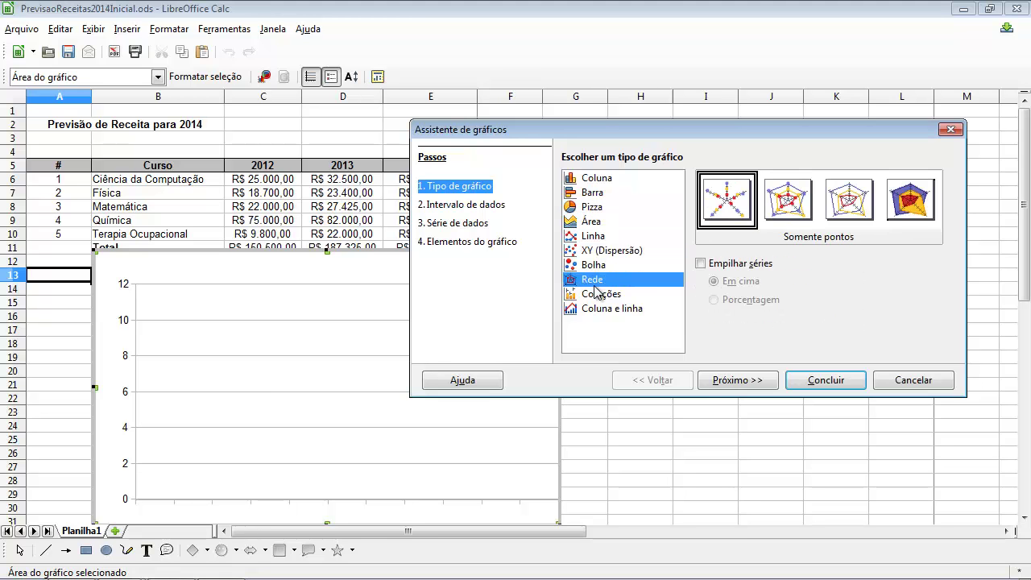
pyautogui.click(597, 294)
pyautogui.click(595, 310)
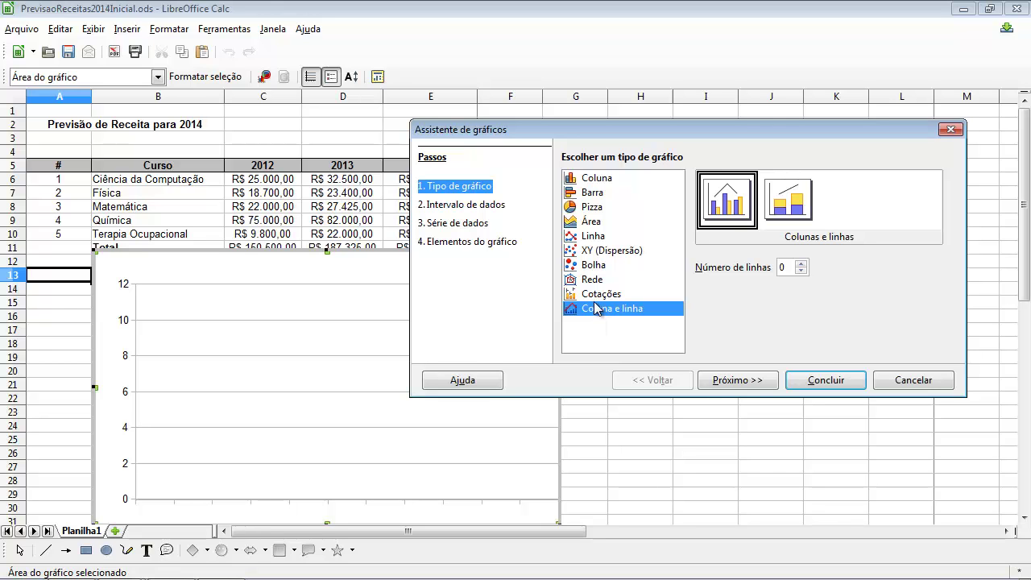
pyautogui.click(593, 298)
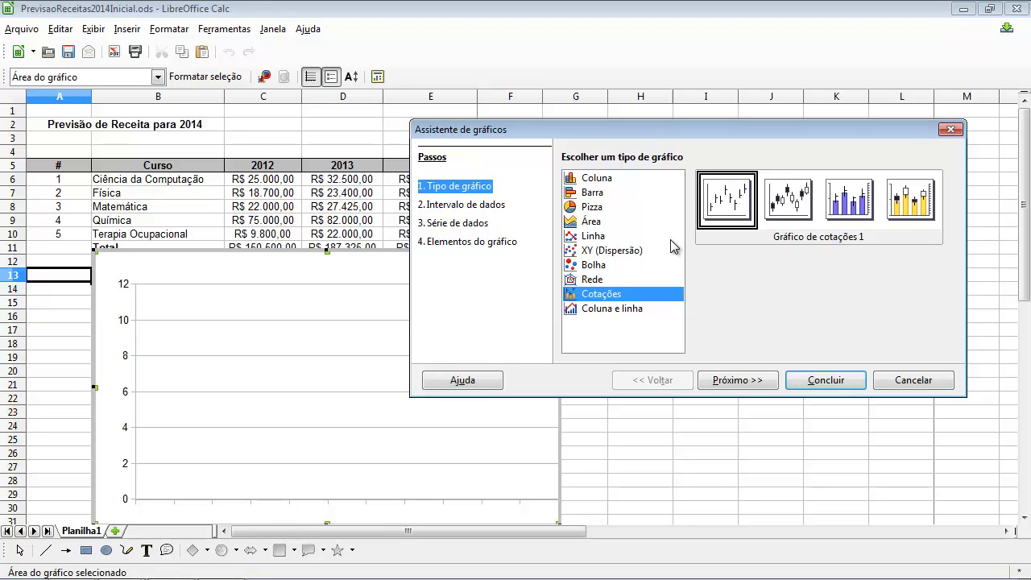
# - Compare the previews of the Coluna, Barra, Pizza, Área, Linha, XY (Dispersão) and Coluna e linha chart types
pyautogui.click(590, 179)
pyautogui.click(592, 193)
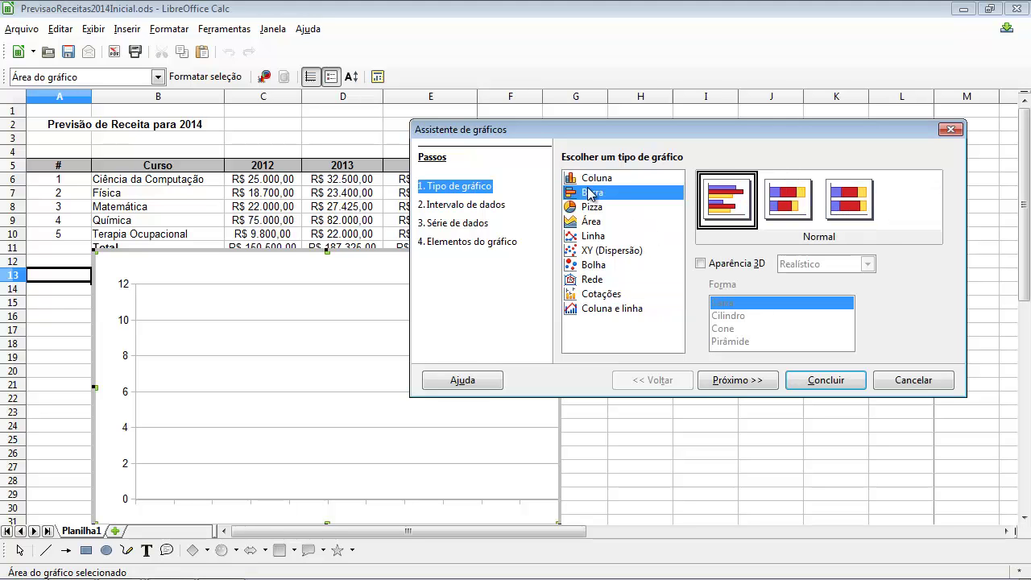
pyautogui.click(585, 181)
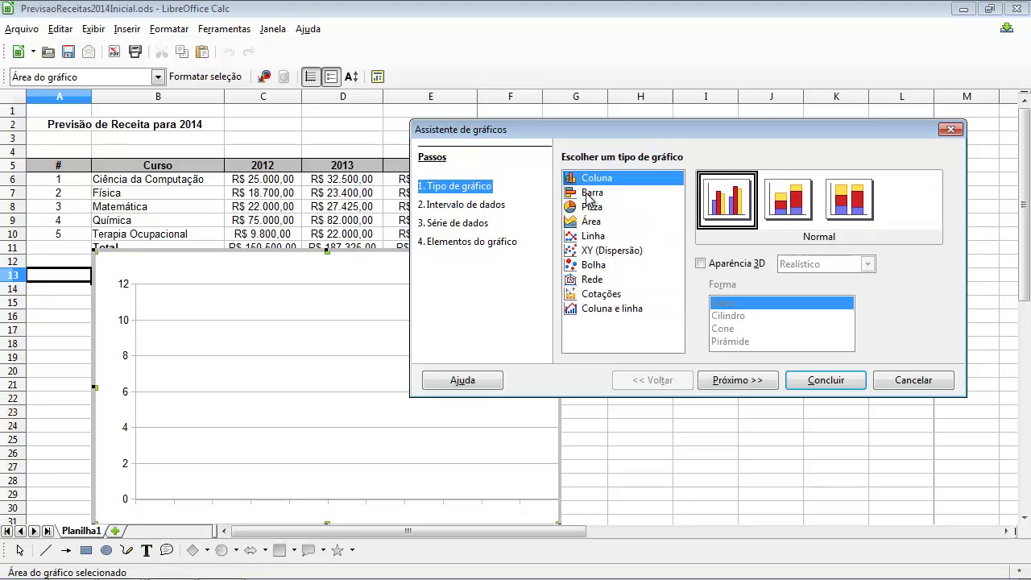
pyautogui.click(590, 194)
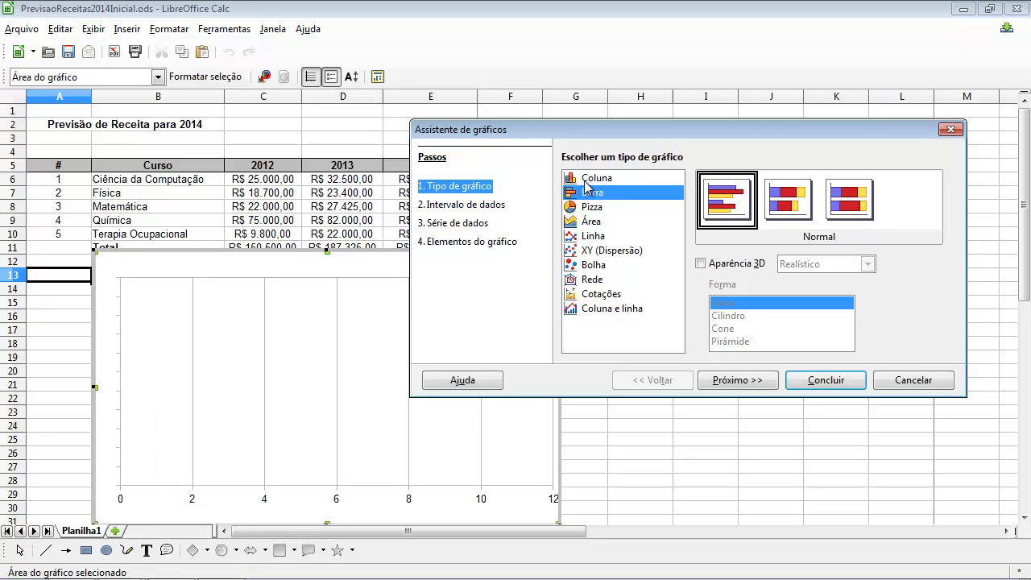
pyautogui.click(587, 179)
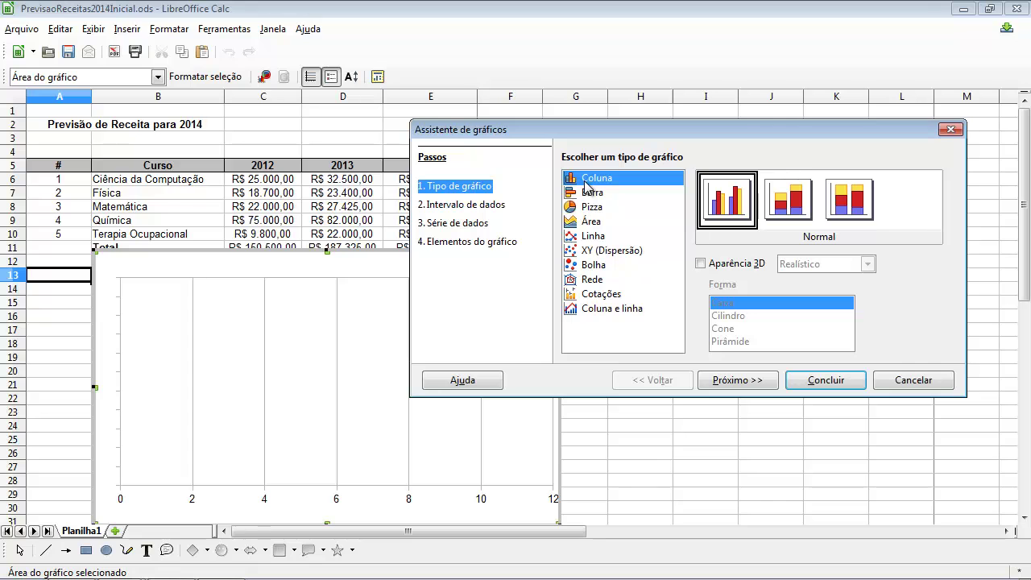
pyautogui.click(592, 208)
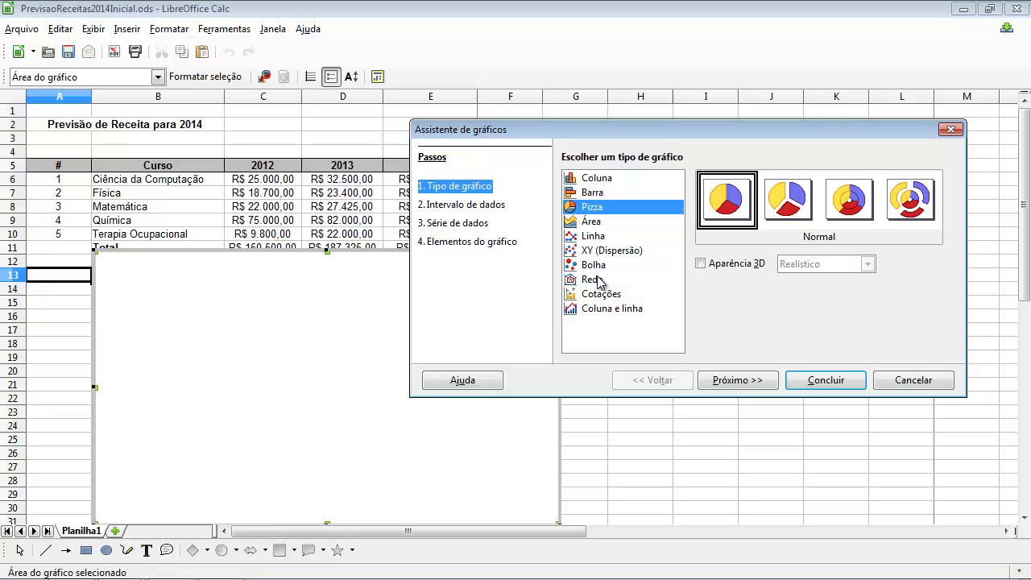
pyautogui.click(591, 222)
pyautogui.click(592, 236)
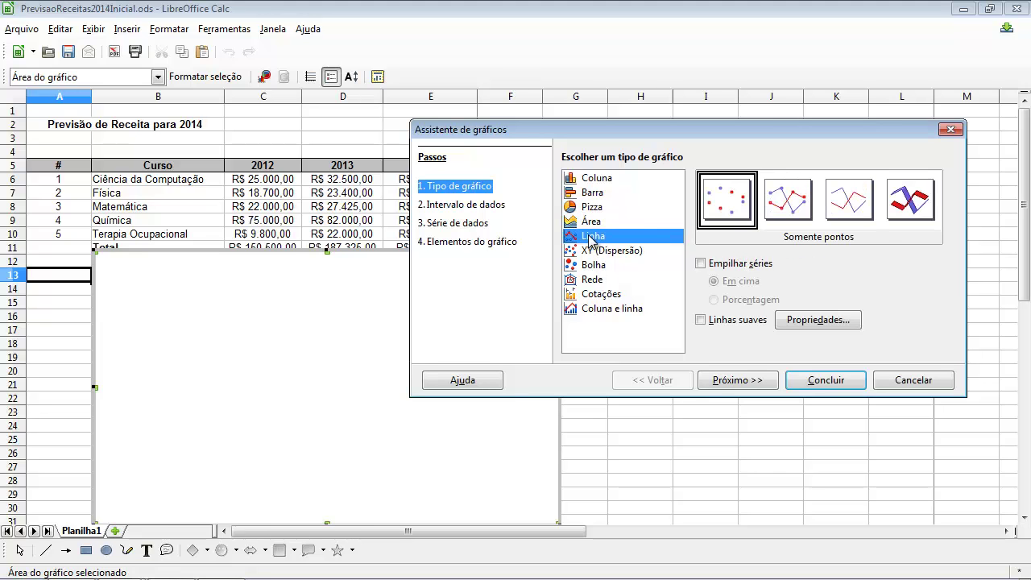
pyautogui.click(592, 256)
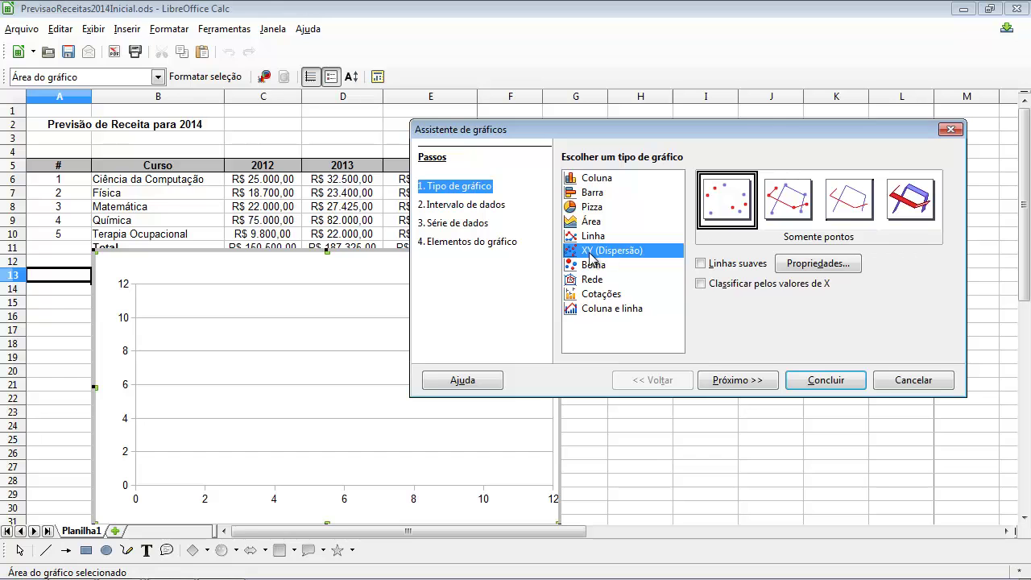
pyautogui.click(594, 309)
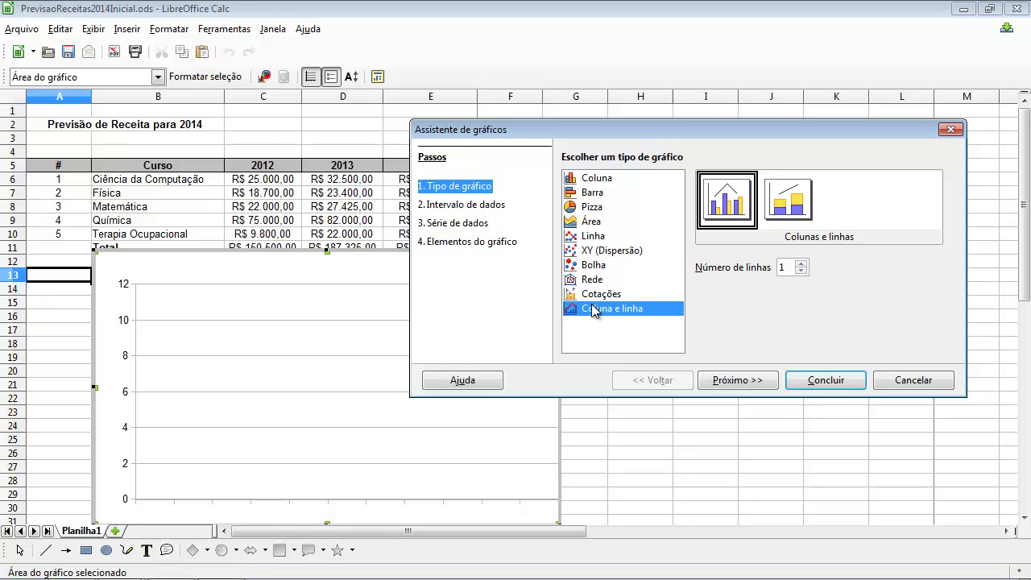
# - Choose the Coluna chart type, try the Empilhado and Percentagem empilhada variants, and settle on Normal
pyautogui.click(596, 181)
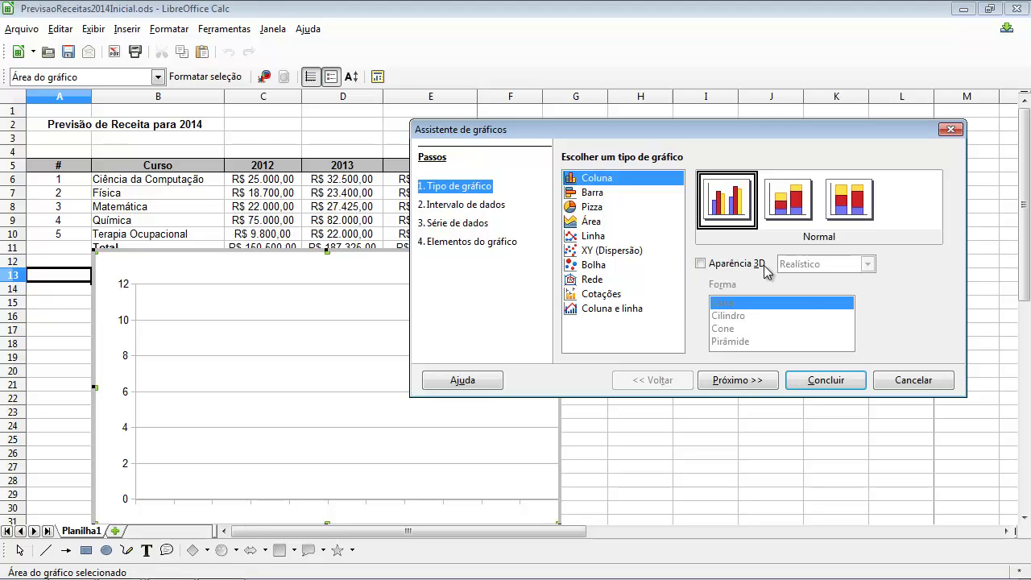
pyautogui.click(780, 208)
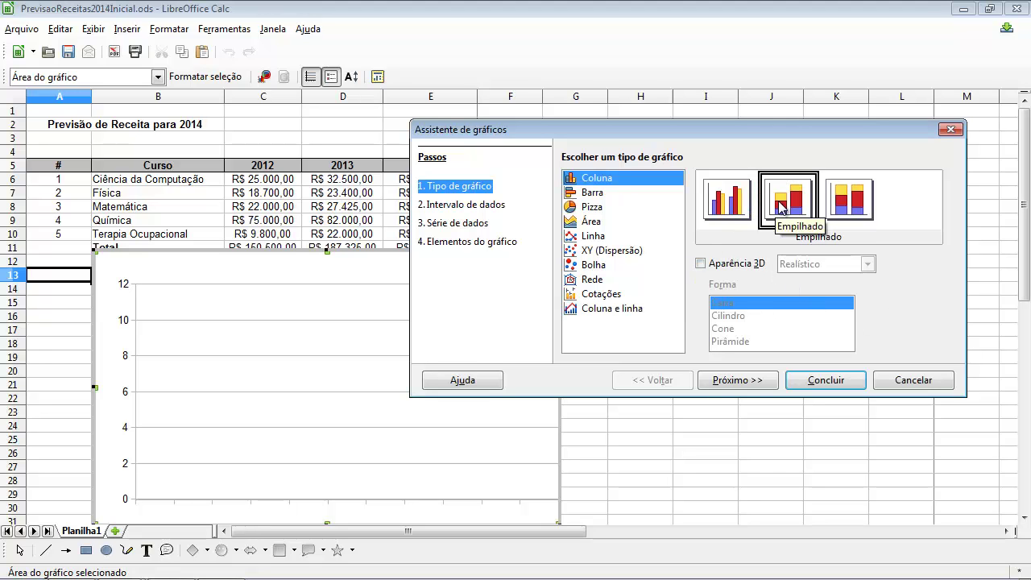
pyautogui.click(848, 211)
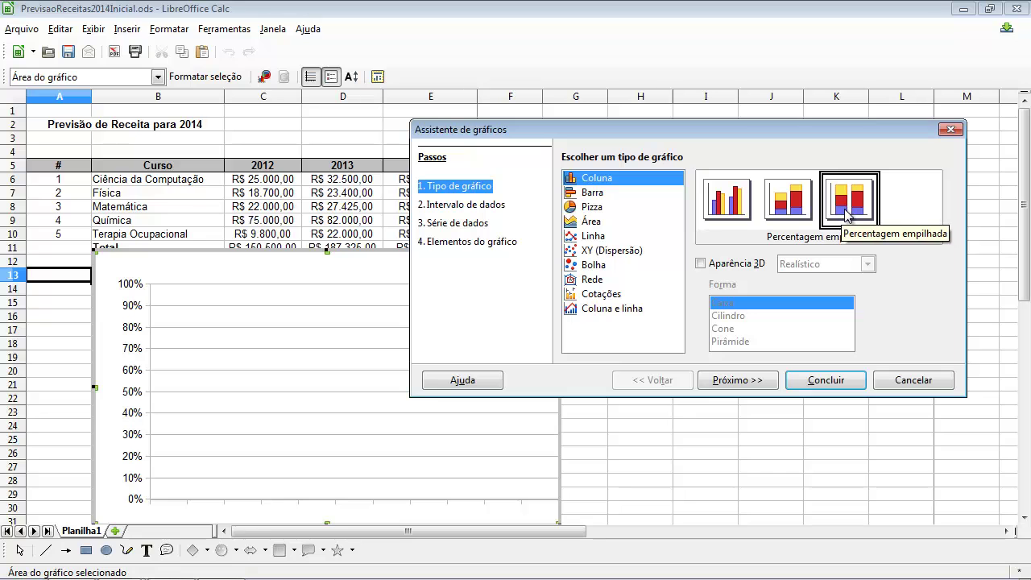
pyautogui.click(733, 213)
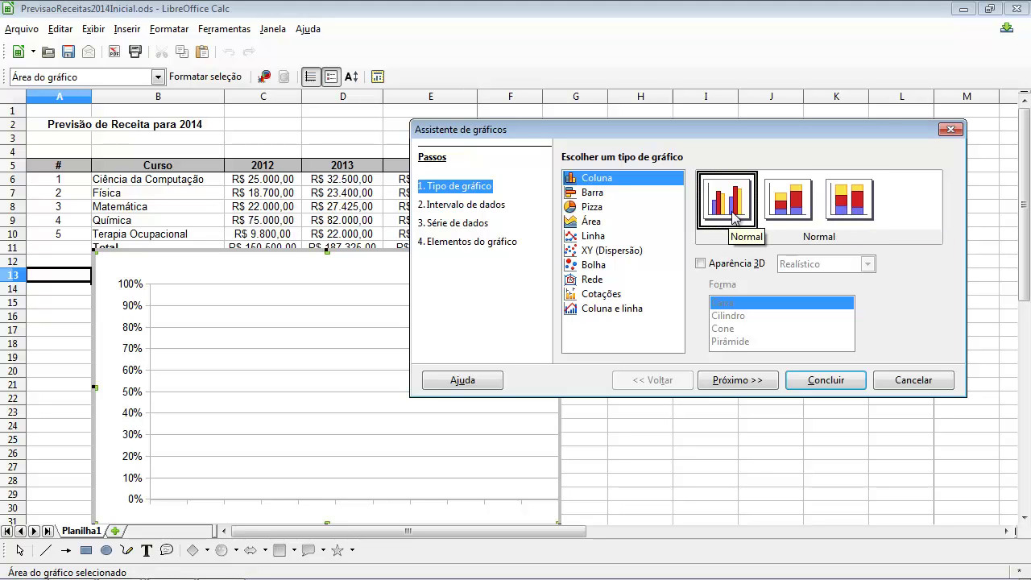
# - Compare the column chart with and without the 3D appearance, leaving Aparência 3D enabled
pyautogui.click(699, 265)
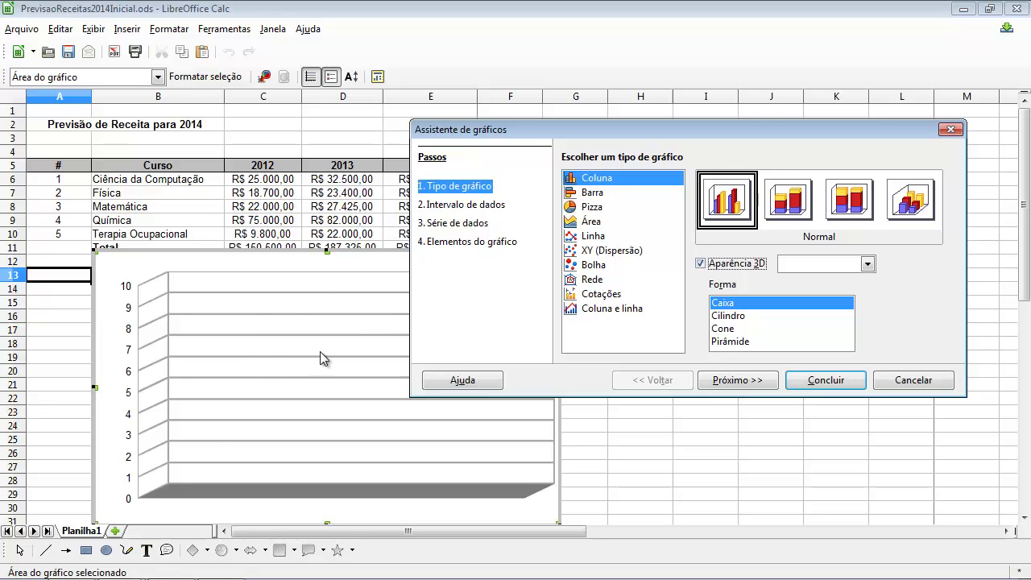
pyautogui.click(699, 263)
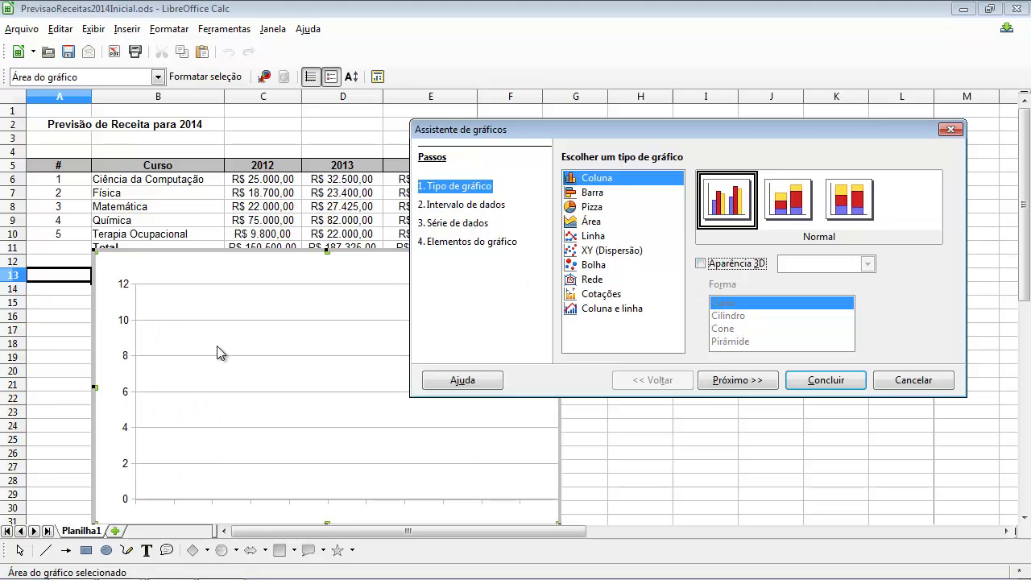
pyautogui.click(701, 263)
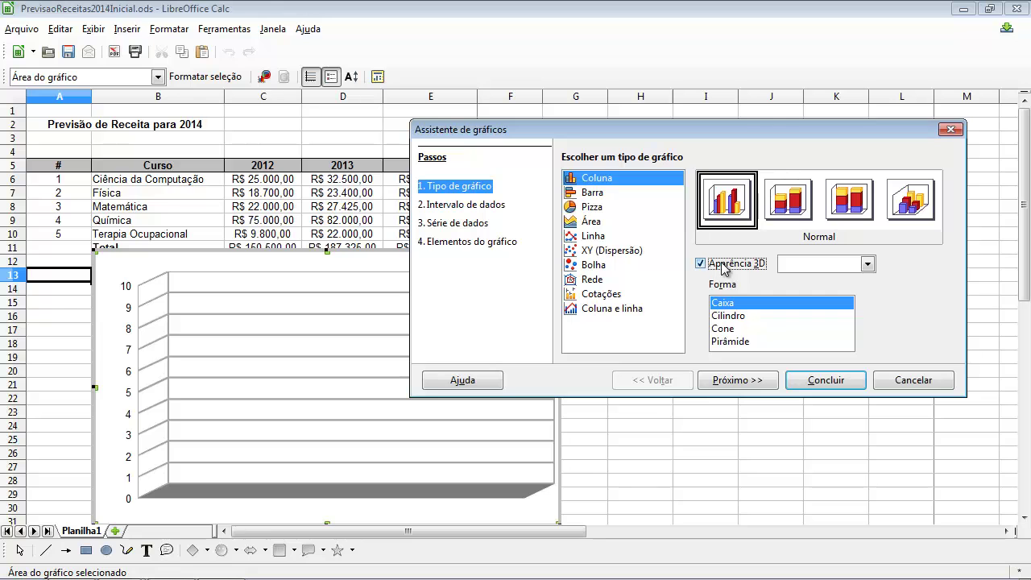
# - Preview the Cilindro, Cone and Pirâmide shapes for the 3D columns and go back to Caixa
pyautogui.click(728, 317)
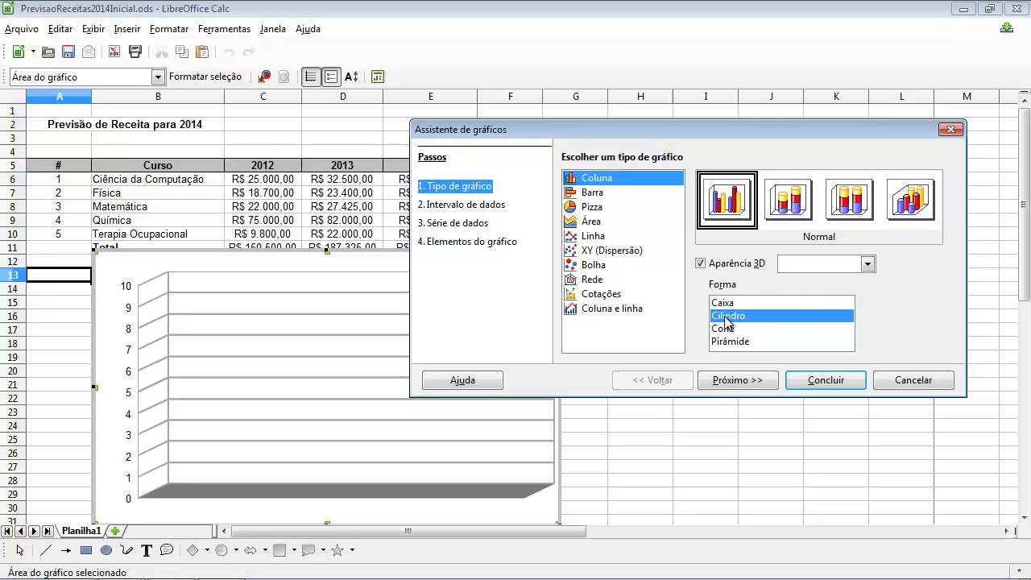
pyautogui.click(727, 328)
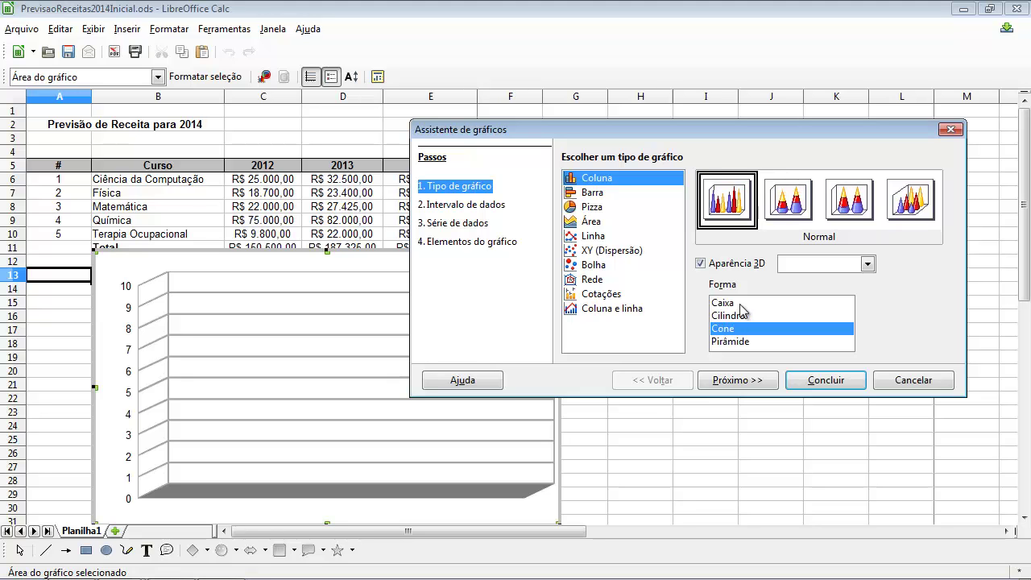
pyautogui.click(716, 341)
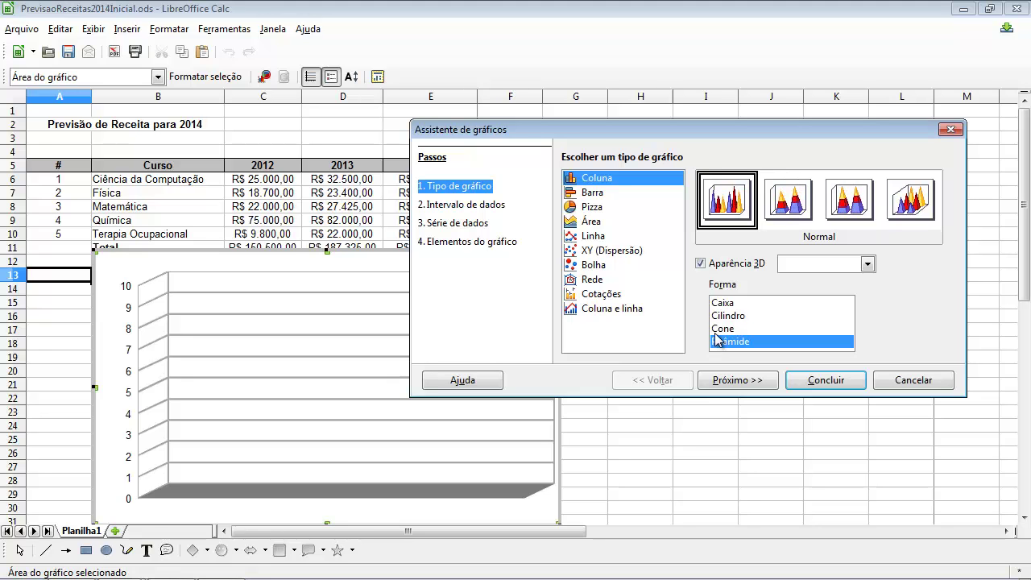
pyautogui.click(719, 304)
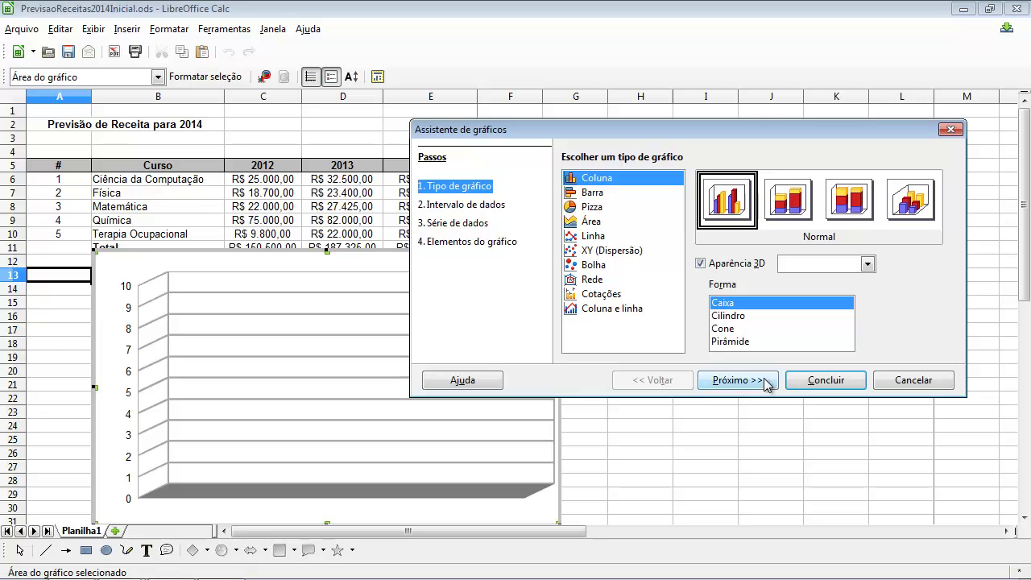
# - Set the chart's data range to $Planilha1.$B$5:$E$10, covering the course names and the 2012 to 2014 values
pyautogui.click(726, 382)
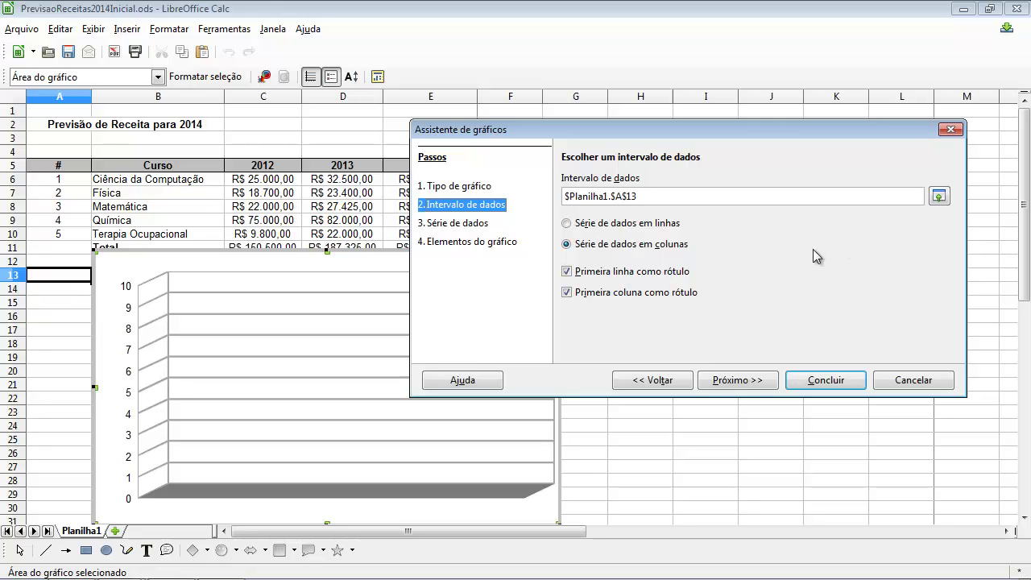
pyautogui.click(939, 196)
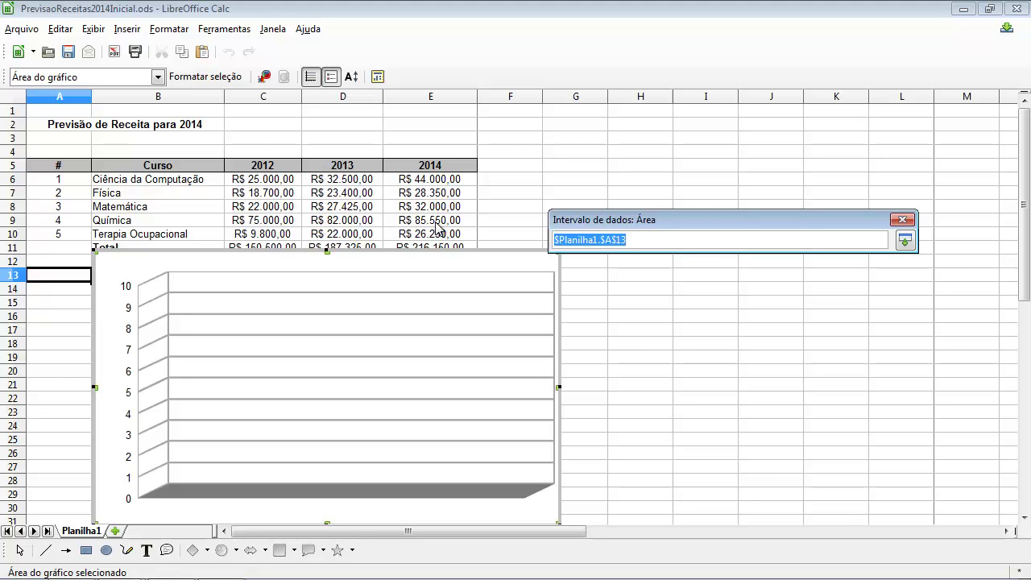
pyautogui.moveTo(182, 168); pyautogui.dragTo(416, 234)
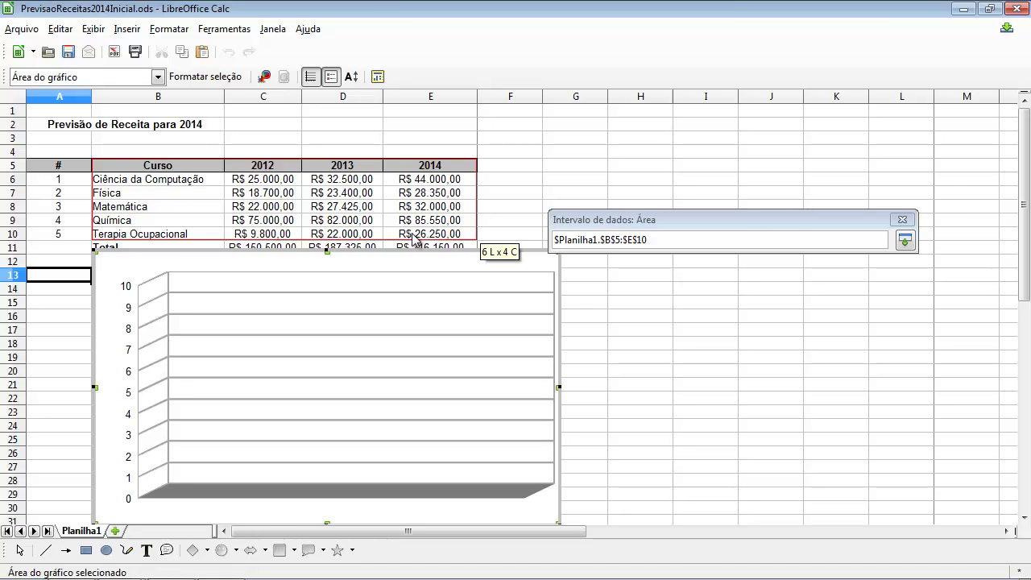
pyautogui.press('Return')
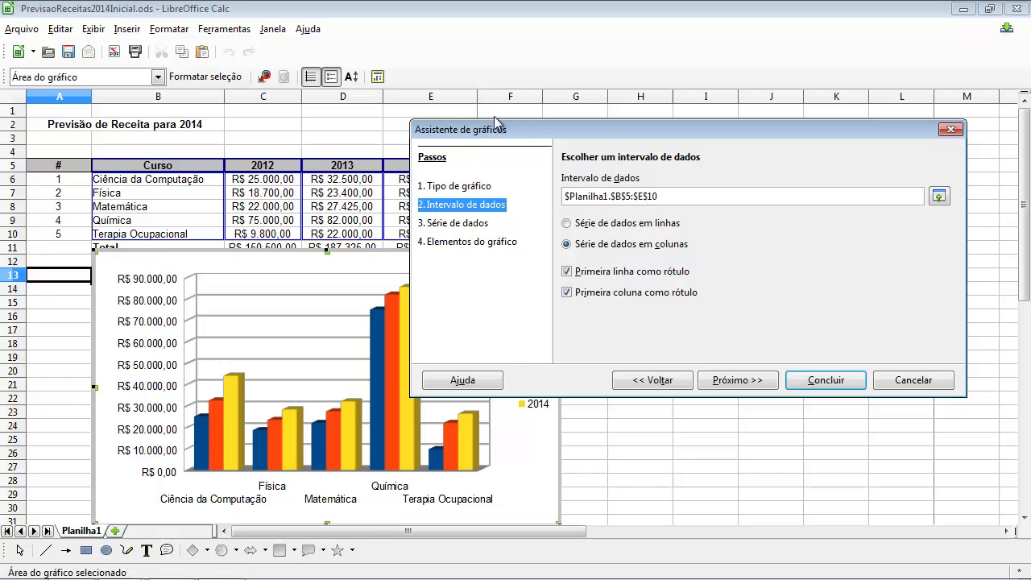
# - Move the wizard clear of the table and chart, and set the data series to be read in rows
pyautogui.moveTo(532, 135); pyautogui.dragTo(518, 282)
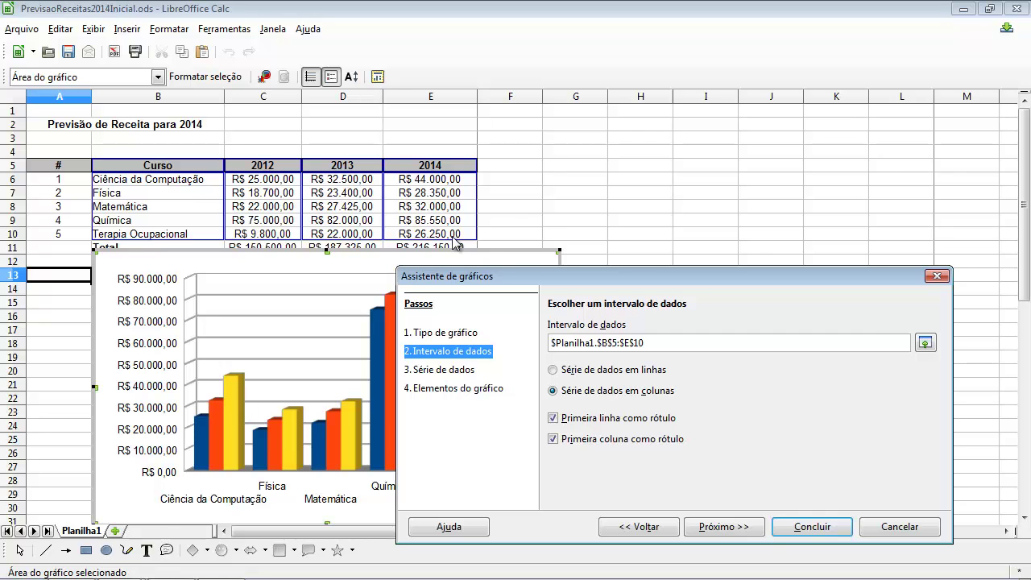
pyautogui.moveTo(518, 274); pyautogui.dragTo(653, 23)
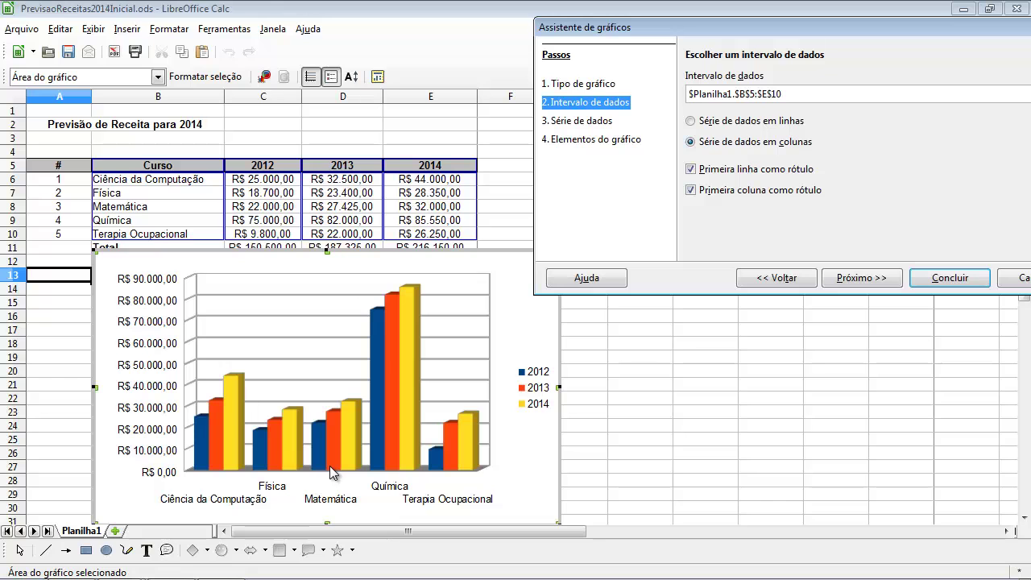
pyautogui.click(705, 125)
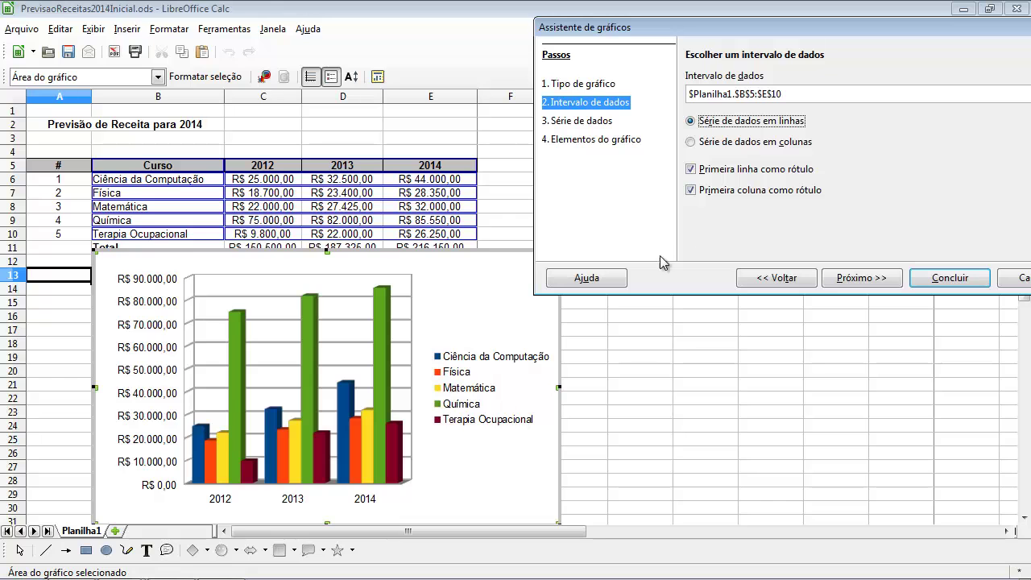
# - Compare the chart with and without the first row as label, keep that option enabled, and advance to the individual data series settings
pyautogui.click(690, 170)
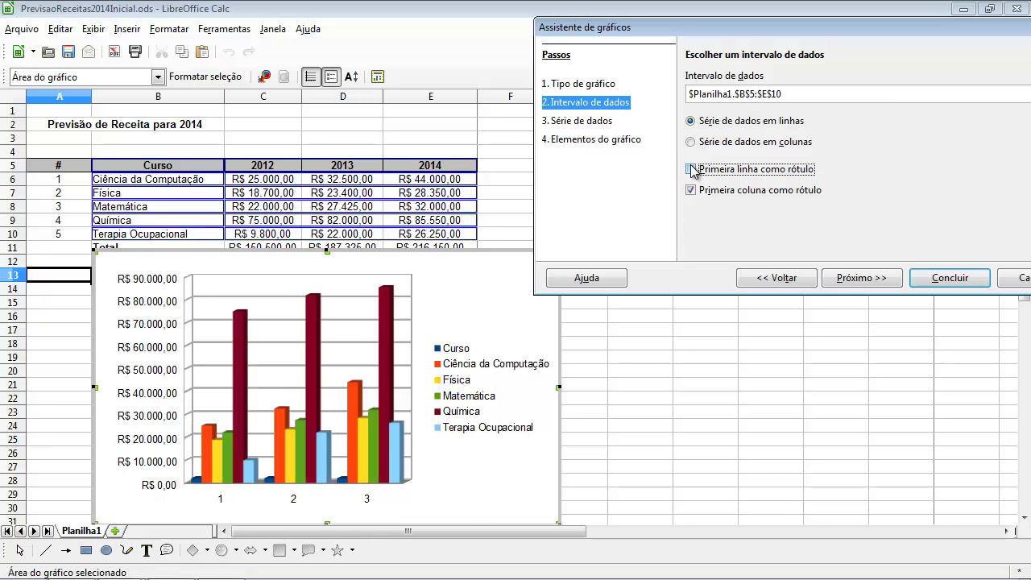
pyautogui.click(691, 169)
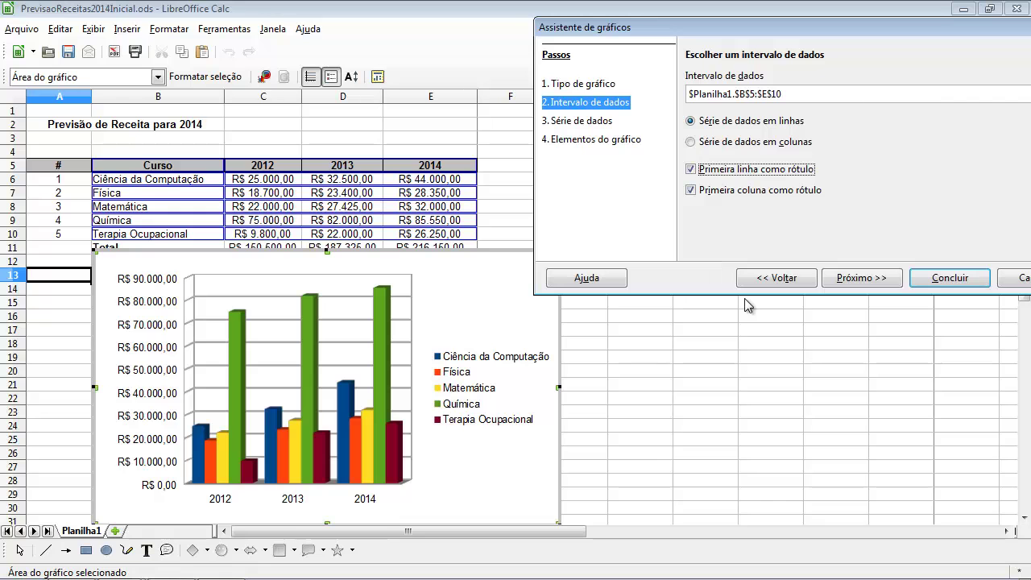
pyautogui.click(843, 278)
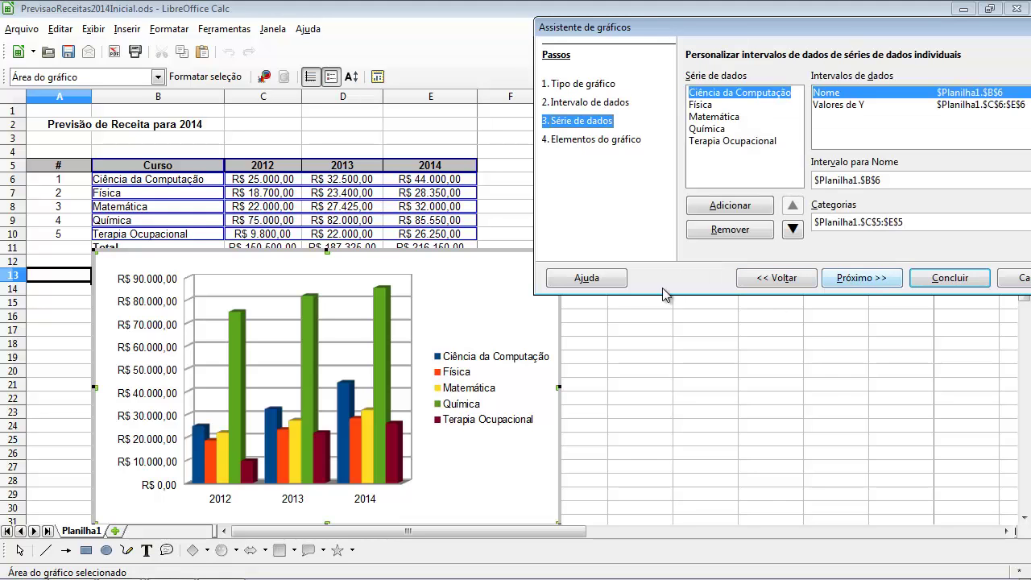
pyautogui.moveTo(762, 30); pyautogui.dragTo(664, 18)
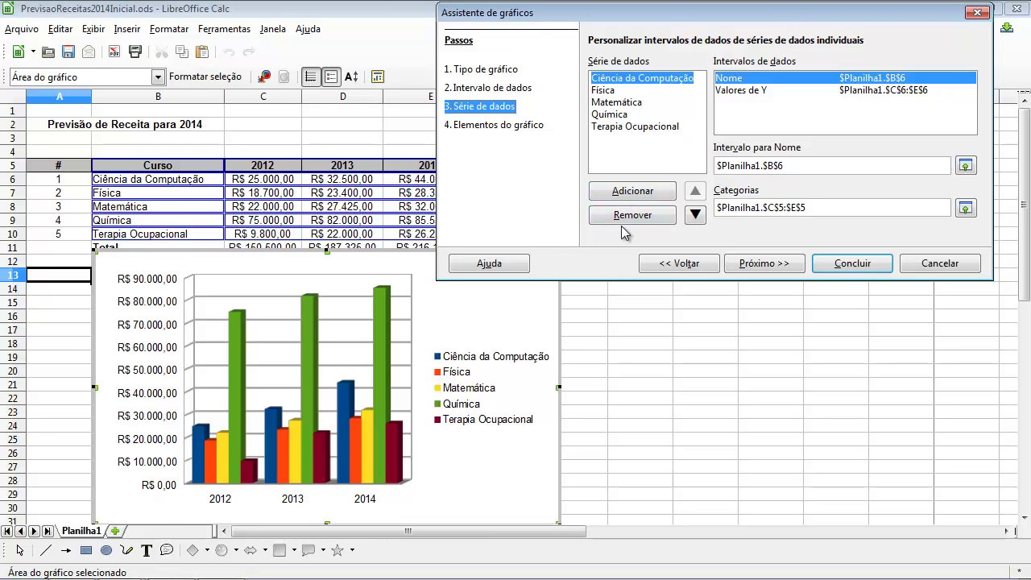
# - Advance to the chart elements and enter the title "Receitas no Triênio" with the subtitle "2012-2014"
pyautogui.click(757, 266)
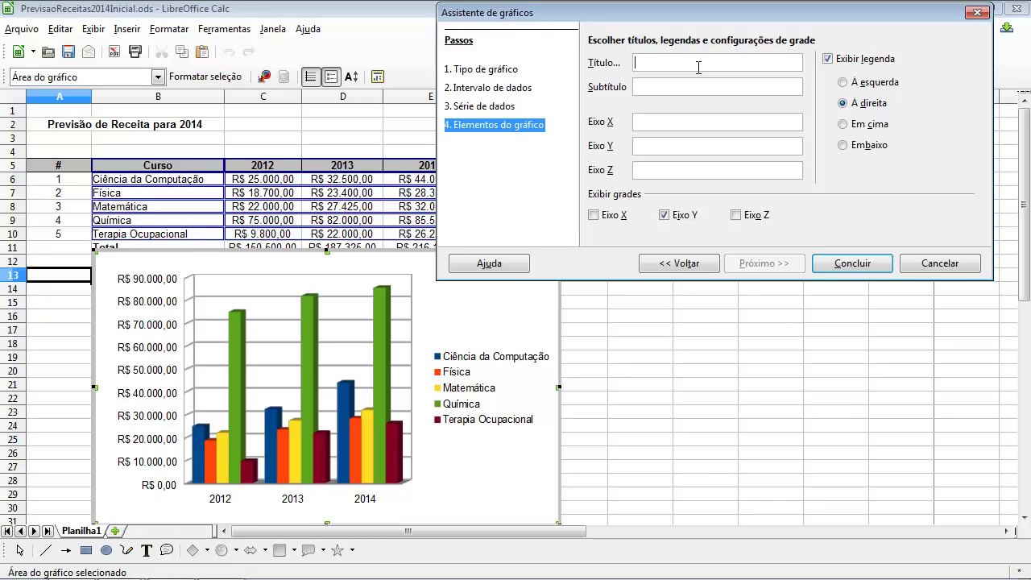
pyautogui.write('Receitas no Trimênio')
pyautogui.click(695, 84)
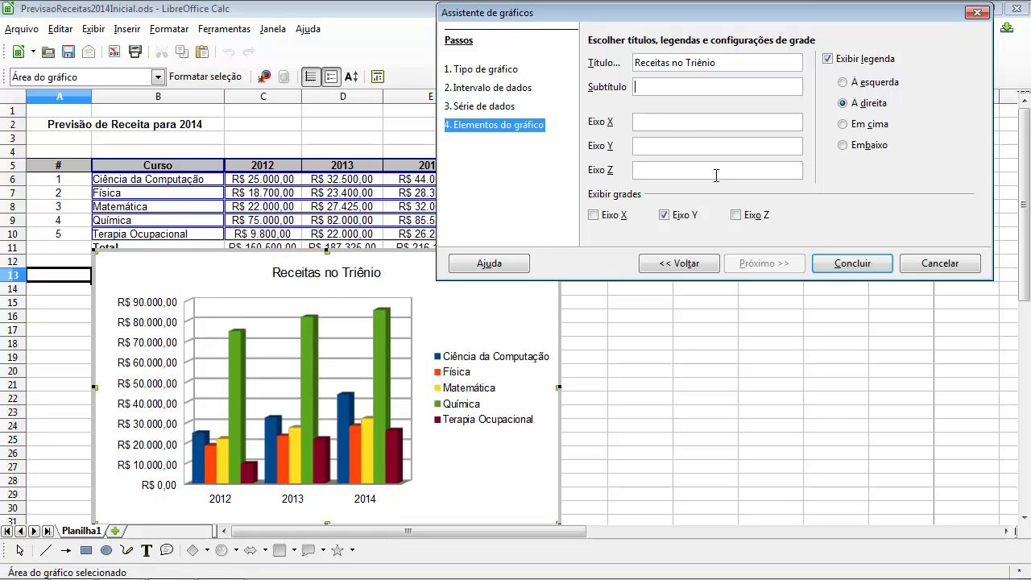
pyautogui.write('2012-2014')
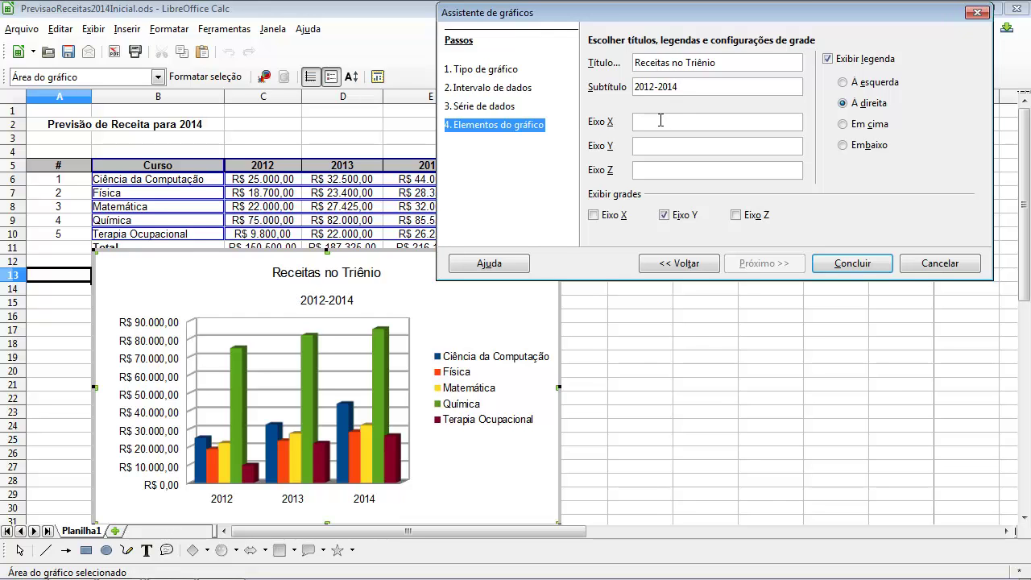
# - Label the chart's X axis "Ano" and its Y axis "R$"
pyautogui.click(661, 120)
pyautogui.write('Ano')
pyautogui.write('R')
pyautogui.write('$')
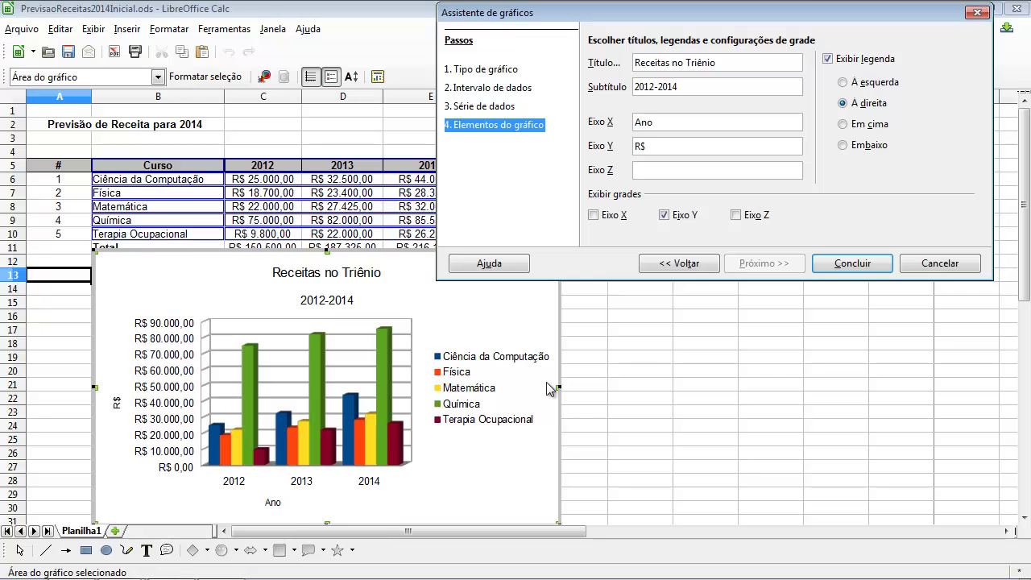
# - Preview the chart without a legend and with the positions À esquerda, Em cima and Embaixo, returning to À direita
pyautogui.click(827, 59)
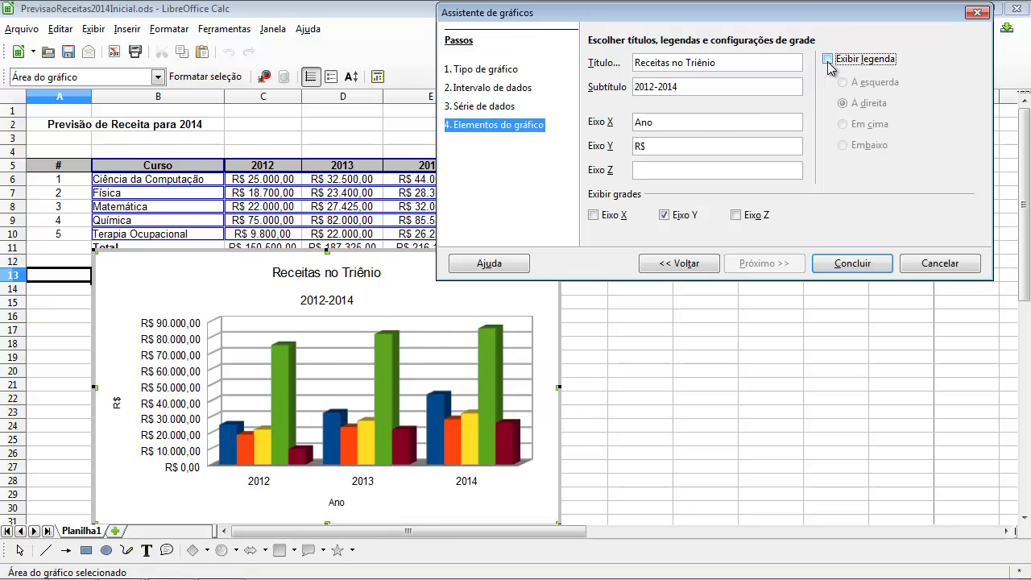
pyautogui.click(827, 60)
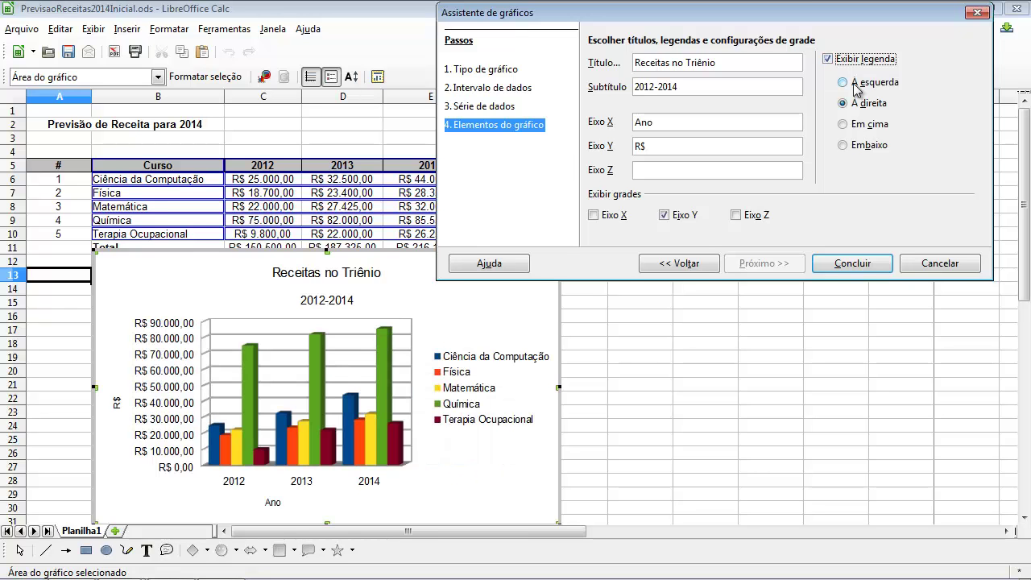
pyautogui.click(856, 85)
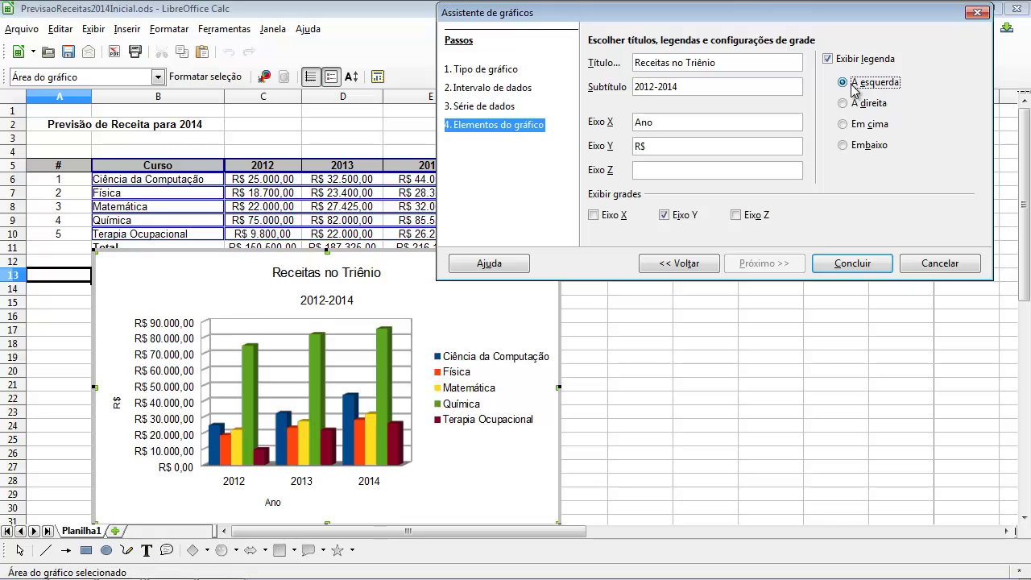
pyautogui.click(852, 105)
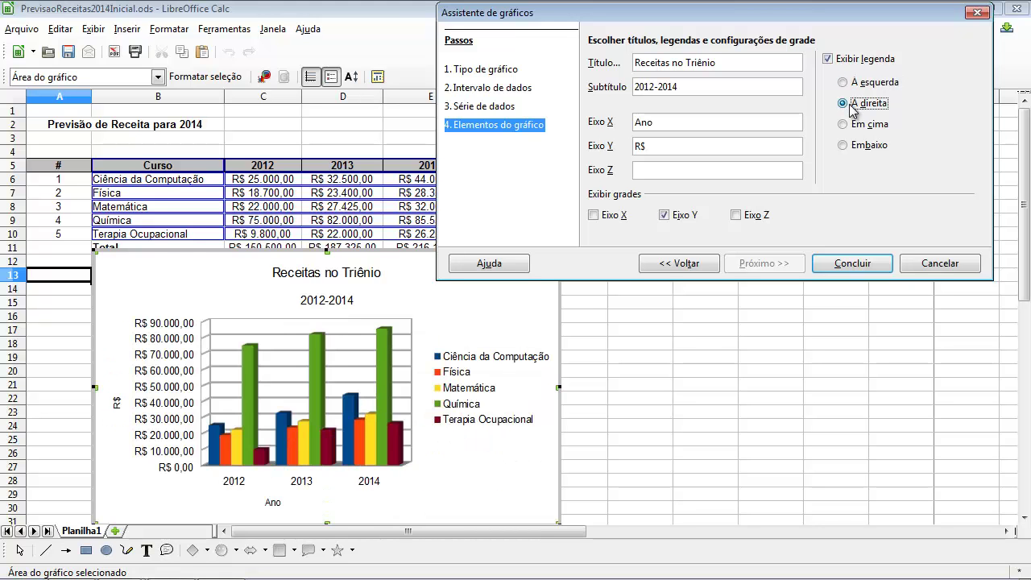
pyautogui.click(851, 126)
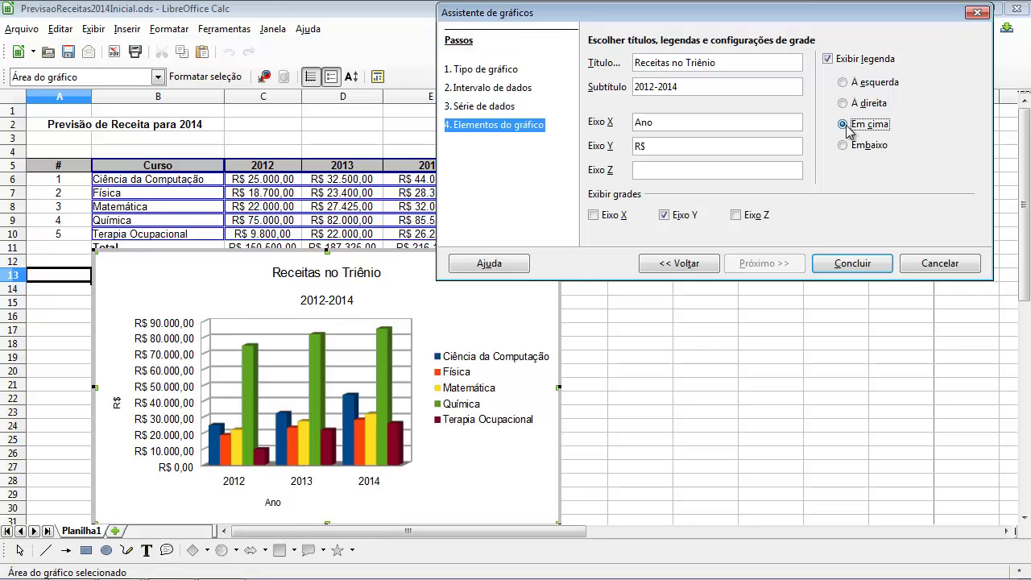
pyautogui.click(843, 147)
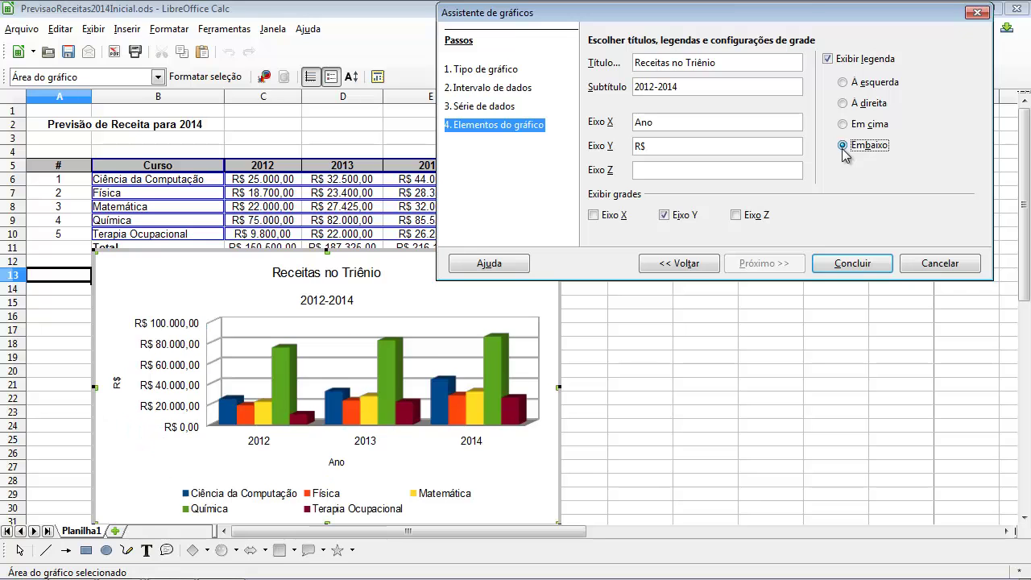
pyautogui.click(849, 105)
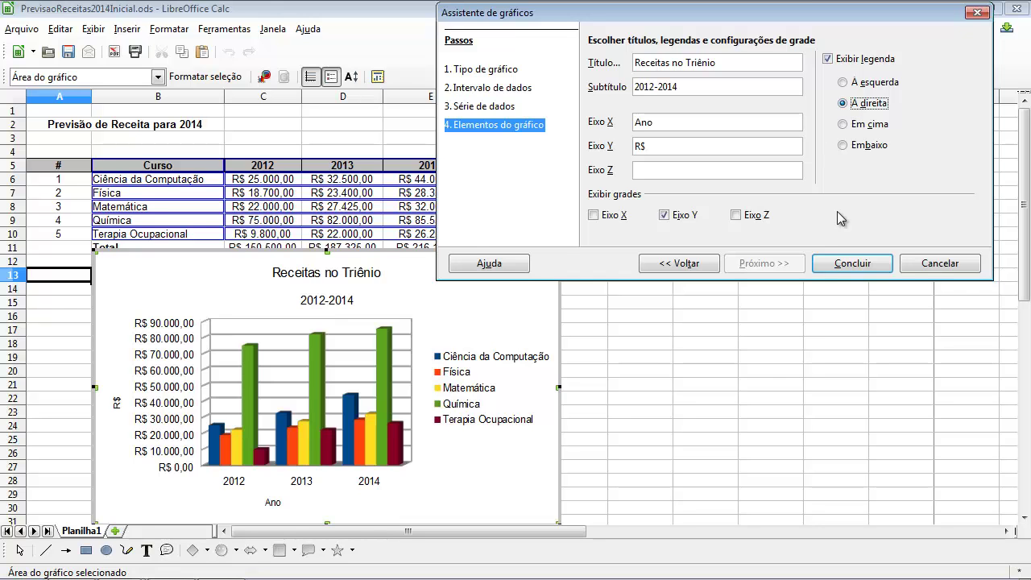
# - Finish the chart wizard and leave chart editing to return to the sheet's cells
pyautogui.click(830, 268)
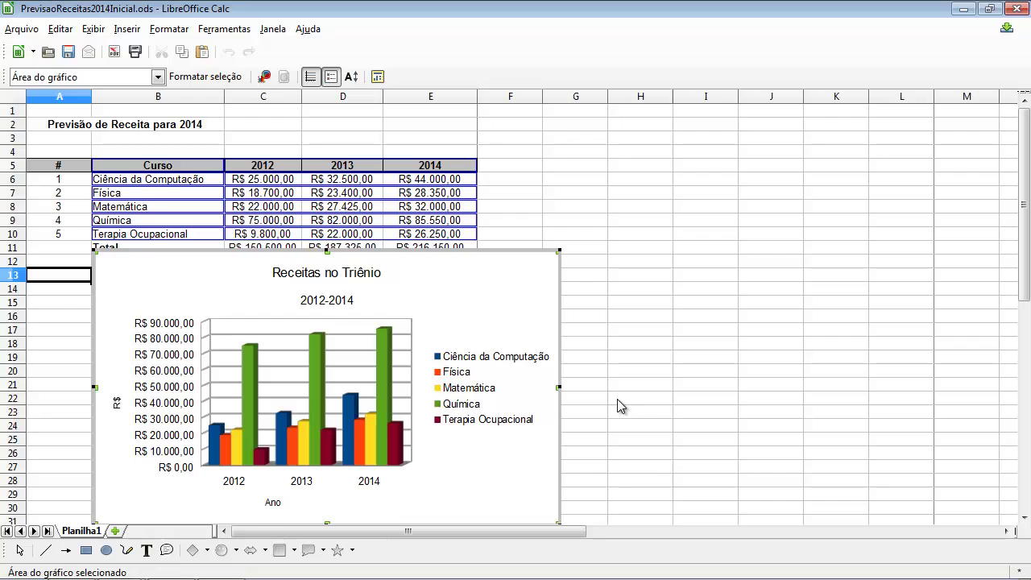
pyautogui.click(633, 297)
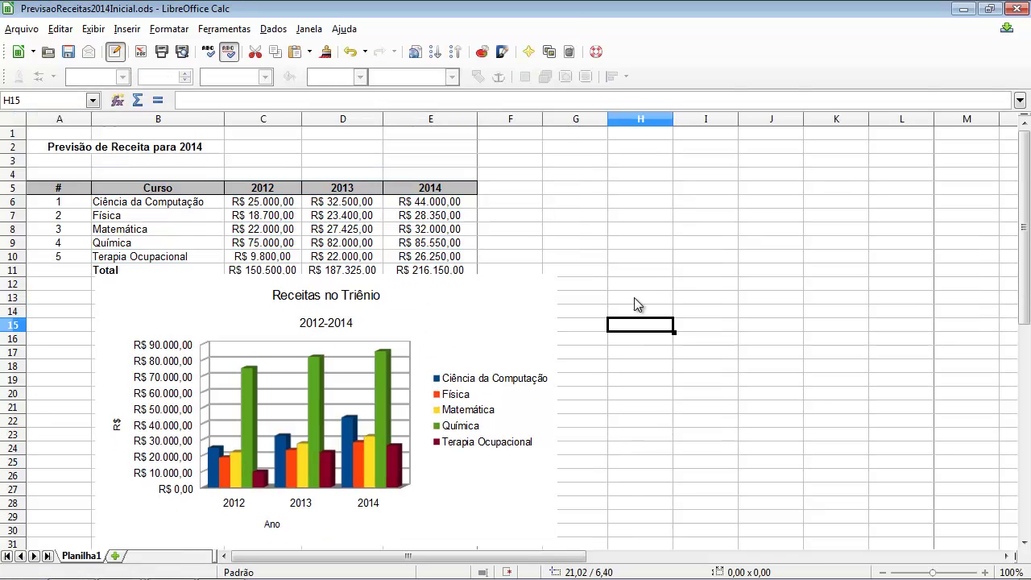
pyautogui.click(771, 210)
pyautogui.click(753, 270)
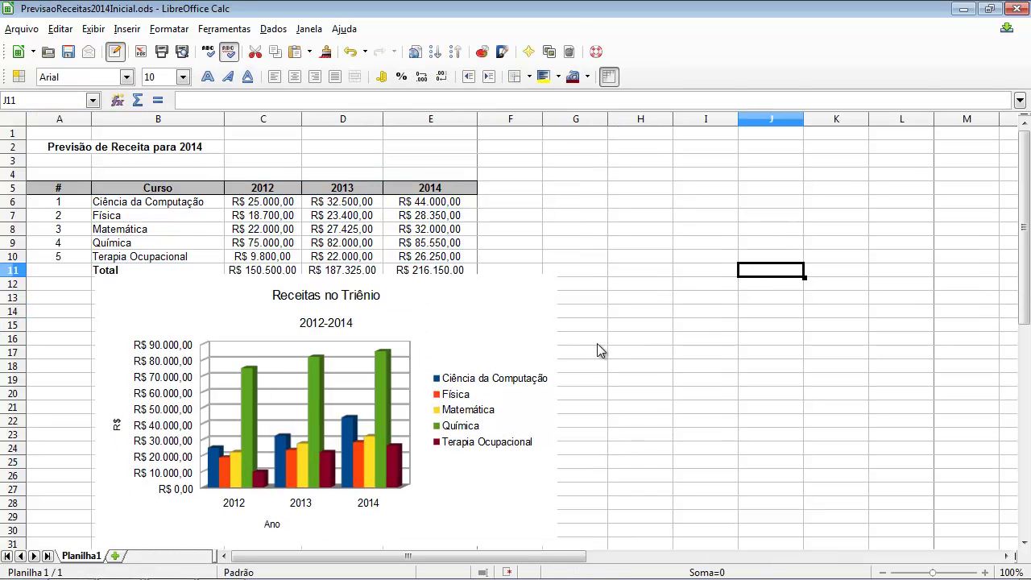
# - Move the chart to the empty area right of the revenue table, enlarge it to about 17,27 x 9,37 cm, and deselect it
pyautogui.click(472, 340)
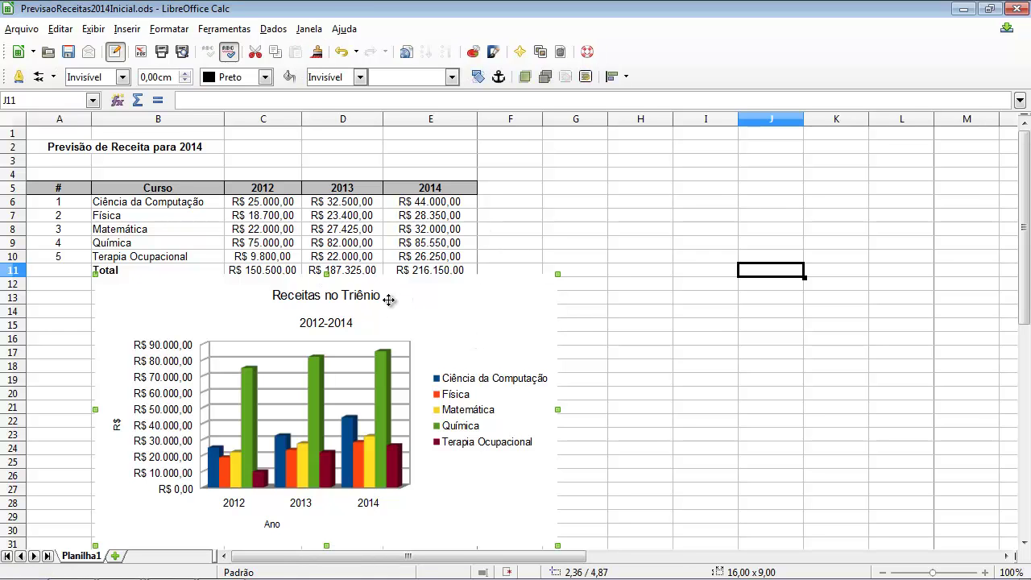
pyautogui.moveTo(452, 295); pyautogui.dragTo(883, 203)
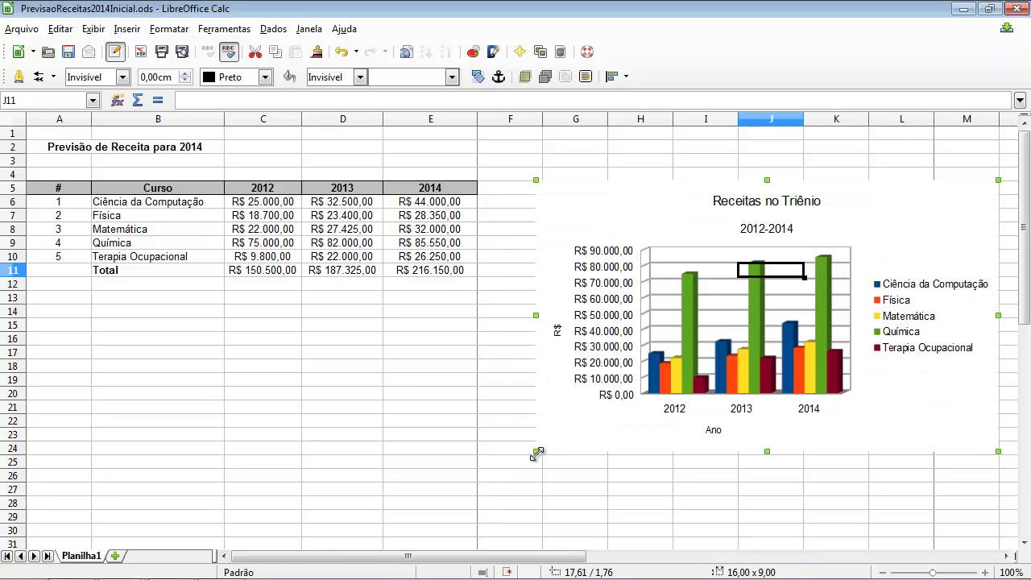
pyautogui.moveTo(536, 452); pyautogui.dragTo(537, 452)
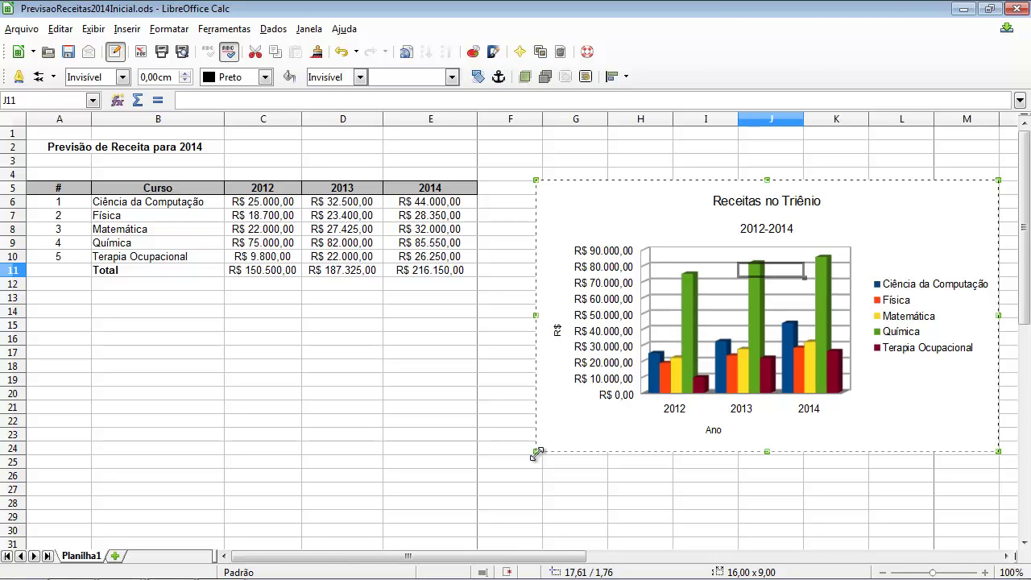
pyautogui.moveTo(537, 452); pyautogui.dragTo(498, 462)
pyautogui.click(415, 462)
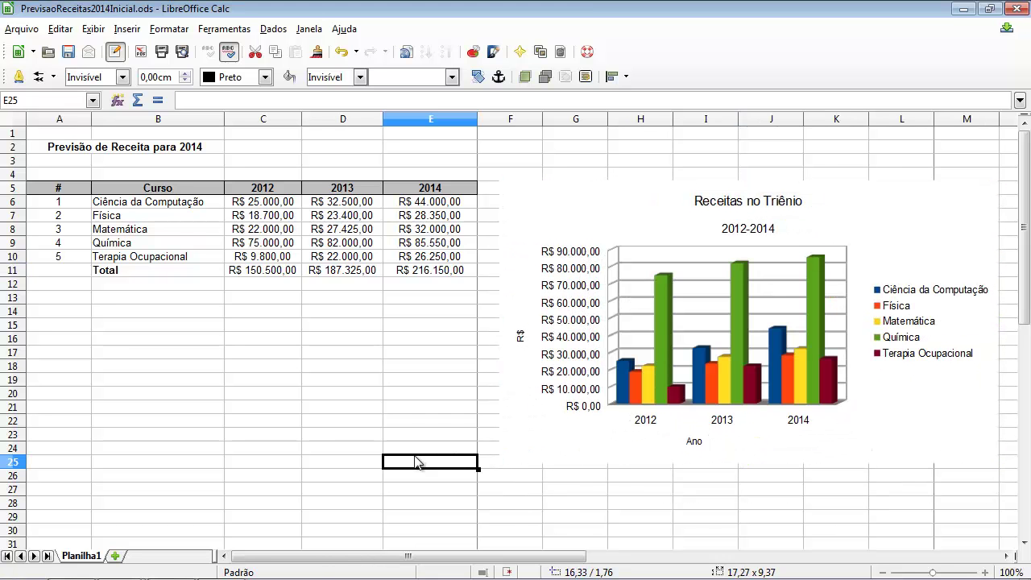
pyautogui.click(312, 448)
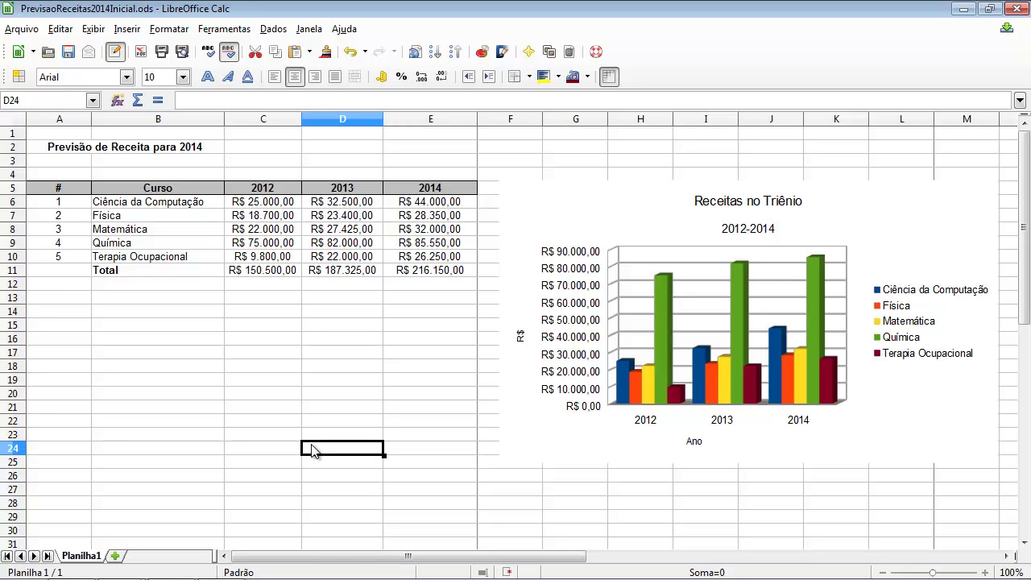